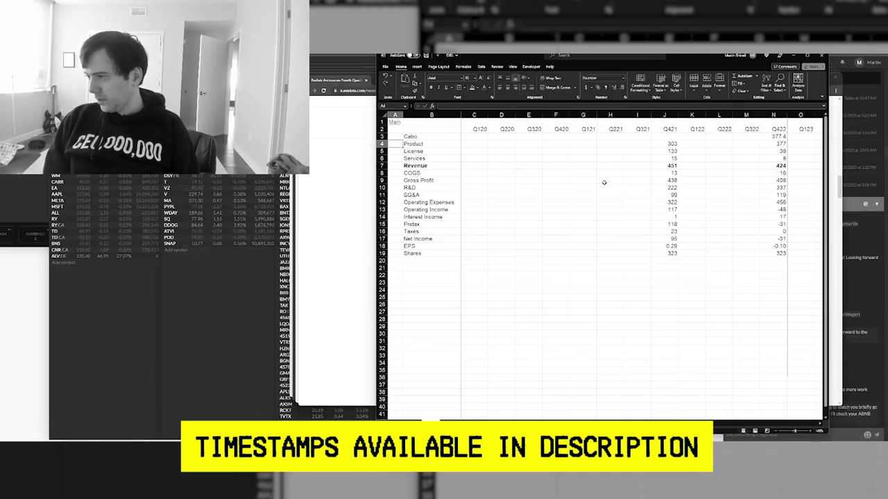
Format the Q422 Cabo value as a number with 0 decimal places and return to the main summary sheet.
key("Up")
key("Right")
key("ctrl+Right")
key("ctrl+1")
key("Down")
key("Tab")
type("0")
key("Return")
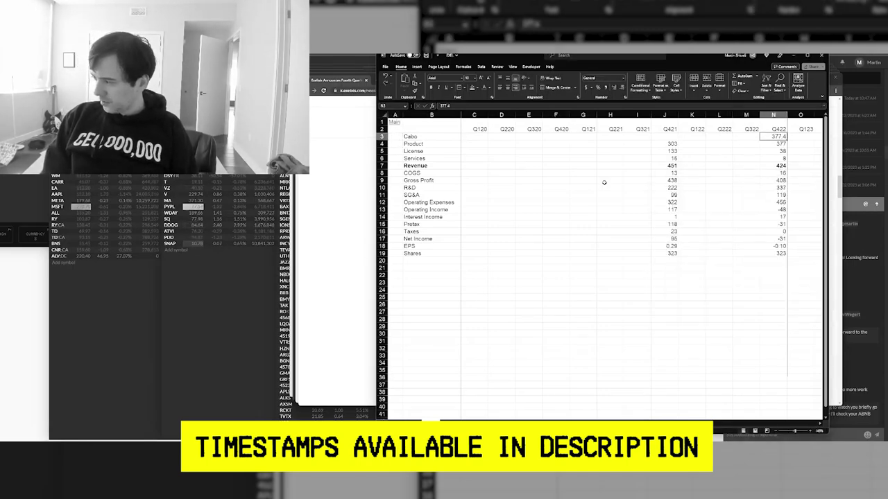
key("ctrl+Page_Up")
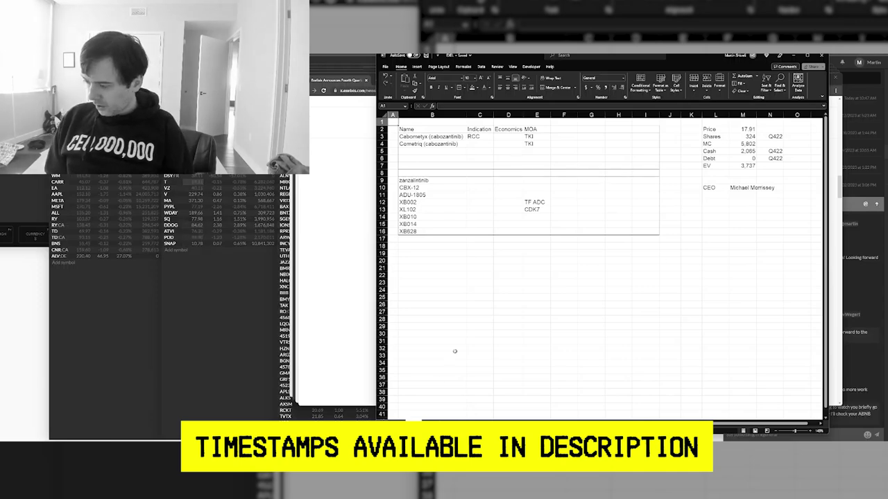
key("ctrl+Page_Up")
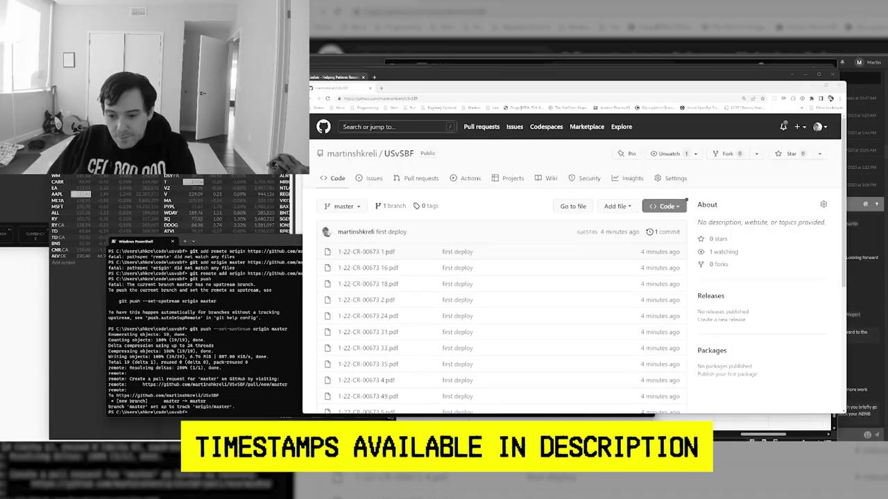
Close the GitHub repository page and open the Press Releases page under Investors & Media on the Exelixis website.
left_click(369, 89)
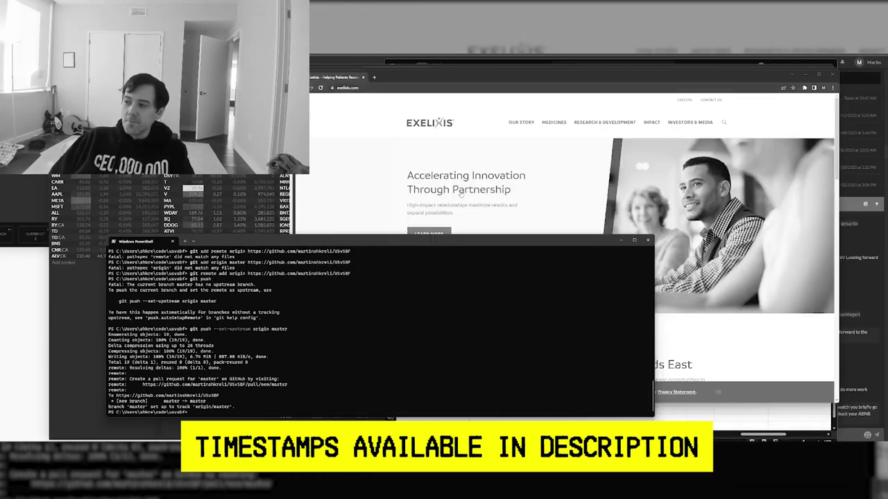
left_click(378, 126)
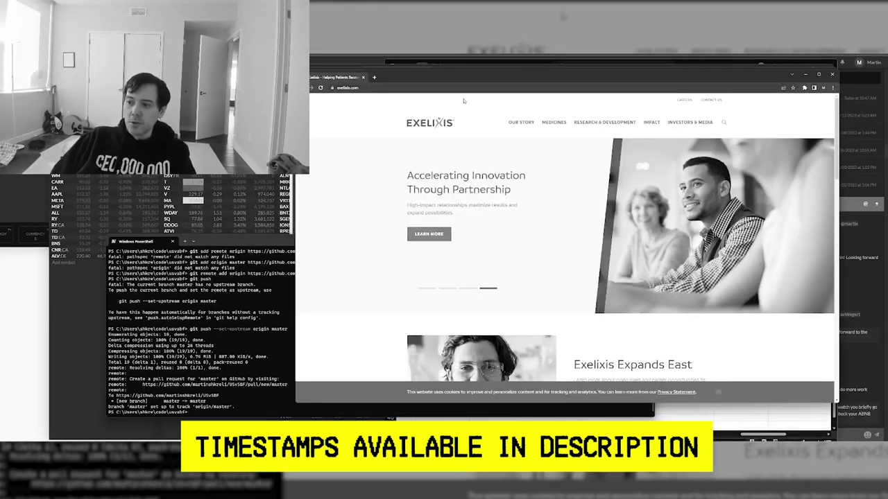
mouse_move(558, 125)
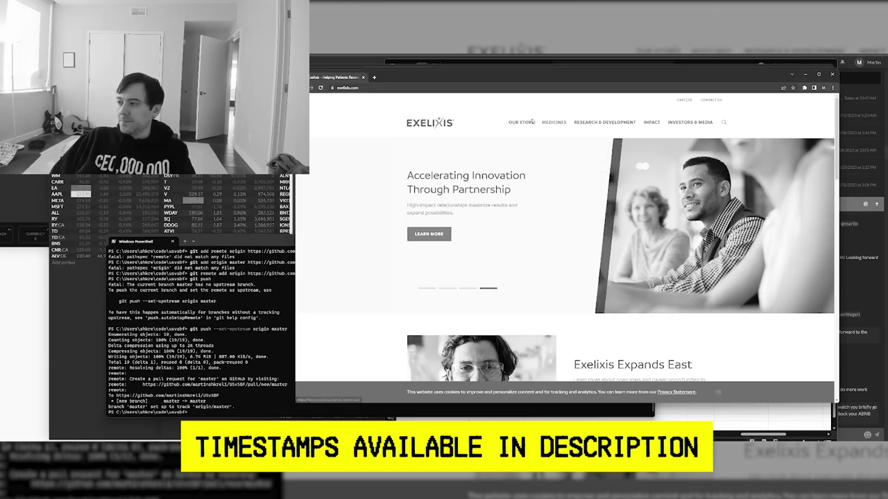
mouse_move(674, 127)
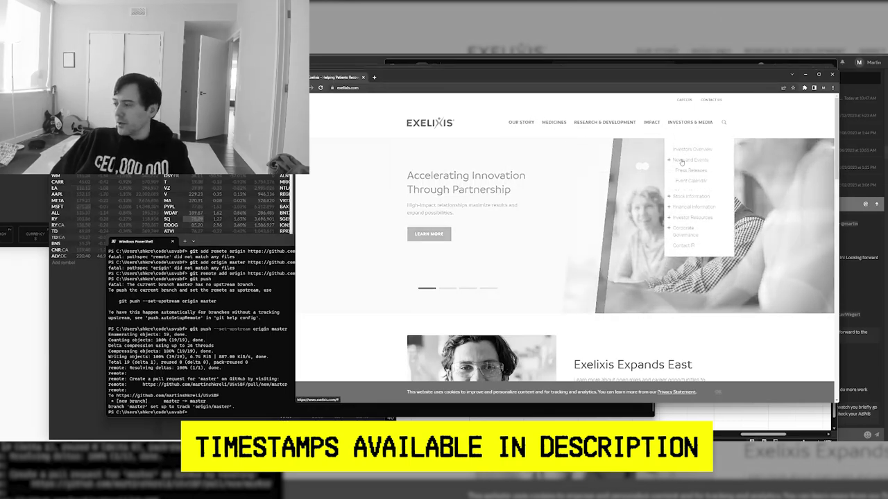
mouse_move(681, 162)
left_click(686, 172)
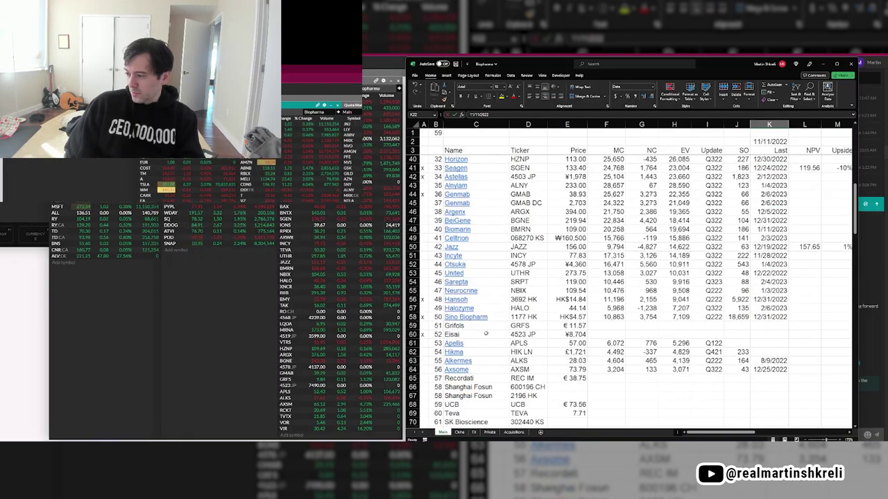
Examine the Biopharma company list, checking the rows around Eisai and the Exelixis row with its ticker, price and empty market cap.
left_click_drag(484, 325, 770, 326)
left_click(575, 324)
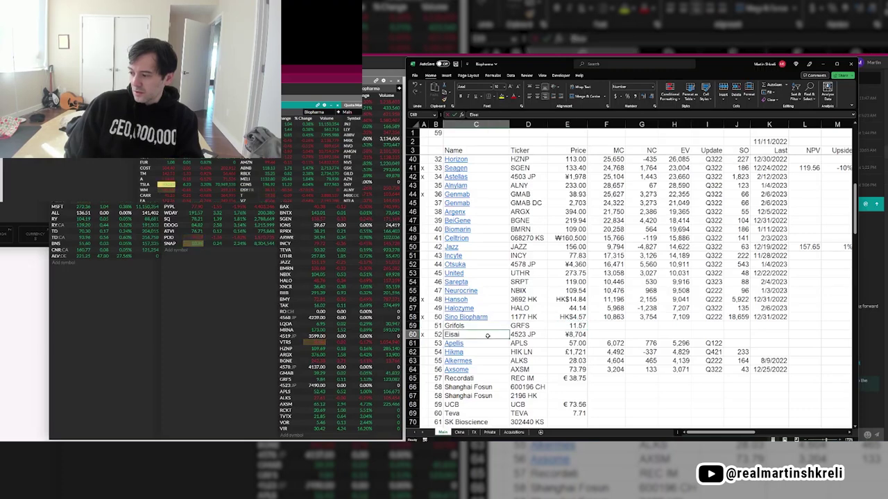
mouse_move(454, 334)
left_mouse_down()
mouse_move(750, 334)
mouse_move(423, 334)
mouse_move(458, 328)
mouse_move(463, 336)
left_mouse_up()
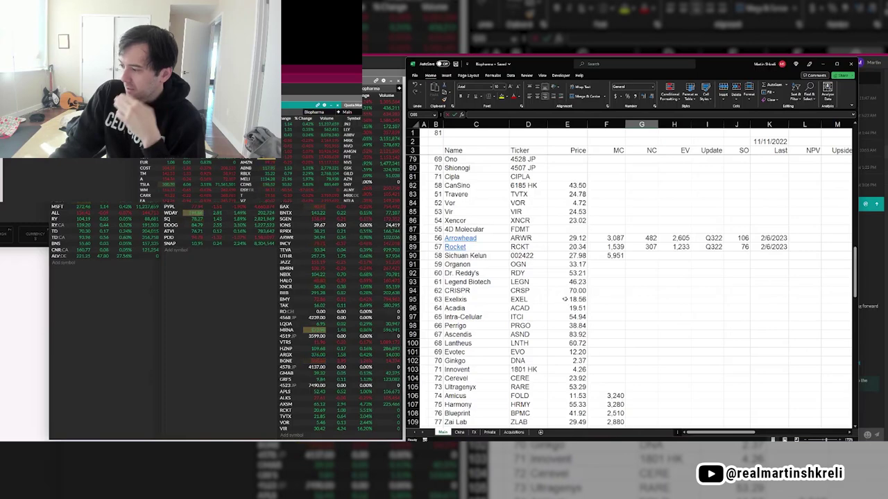
left_click(567, 300)
left_click_drag(484, 299, 592, 297)
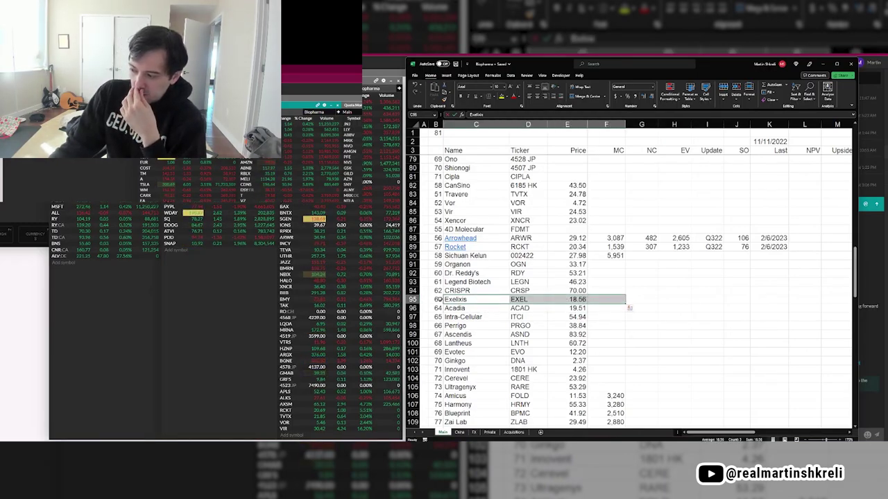
left_click_drag(439, 299, 606, 310)
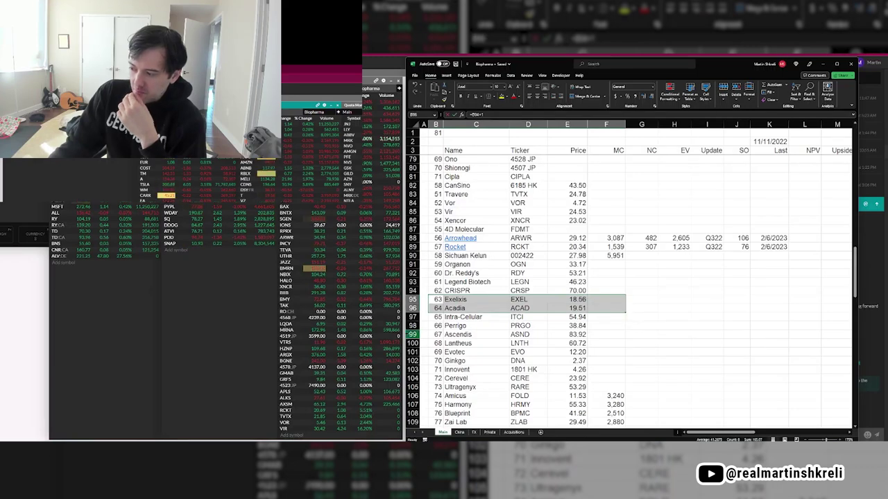
left_click_drag(424, 334, 608, 335)
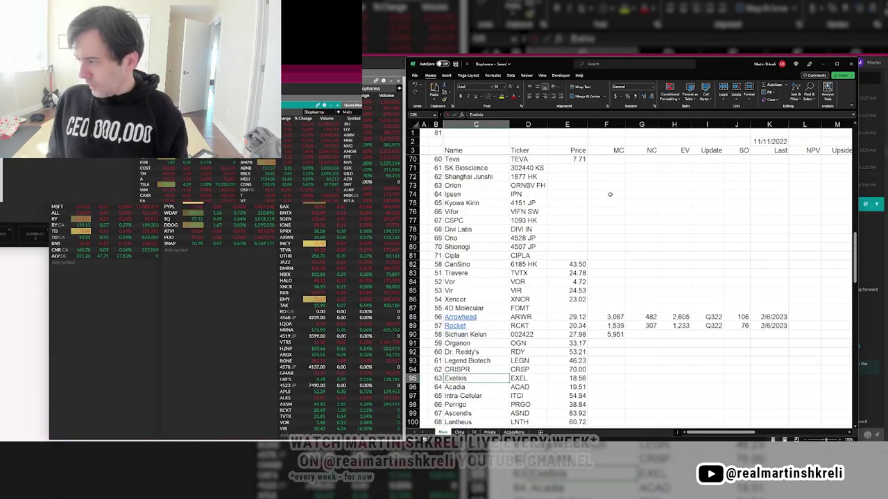
left_click(604, 264)
left_click(606, 298)
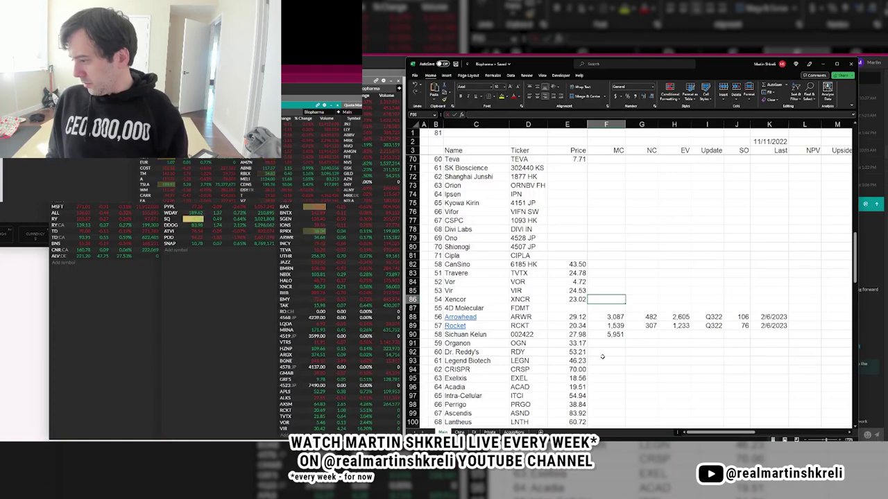
left_click(598, 368)
left_click(581, 377)
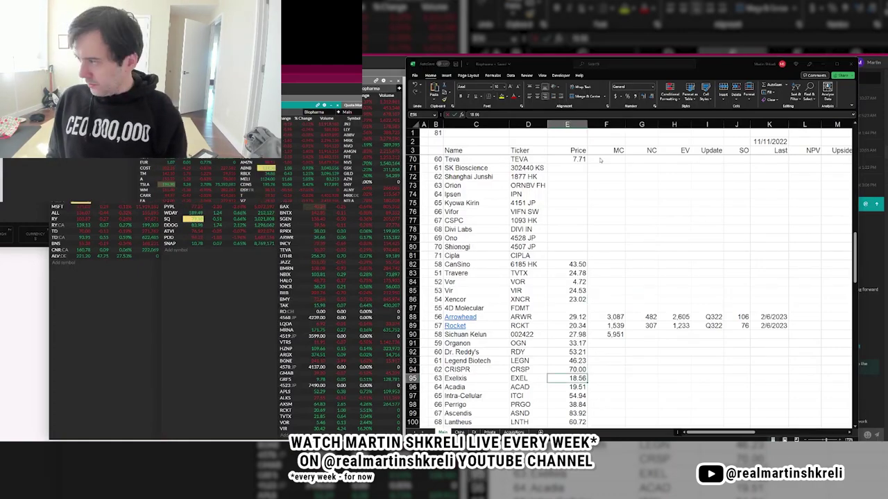
Create a new workbook with a Main sheet listing Price, Shares, MC, Cash, Debt and EV from L2 down, with a price of 17.91.
key("alt+Tab")
key("ctrl+n")
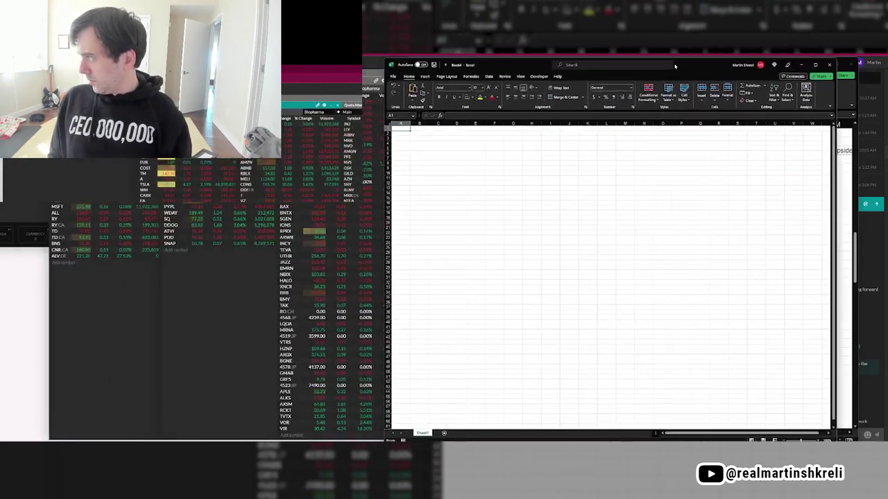
left_click(708, 132)
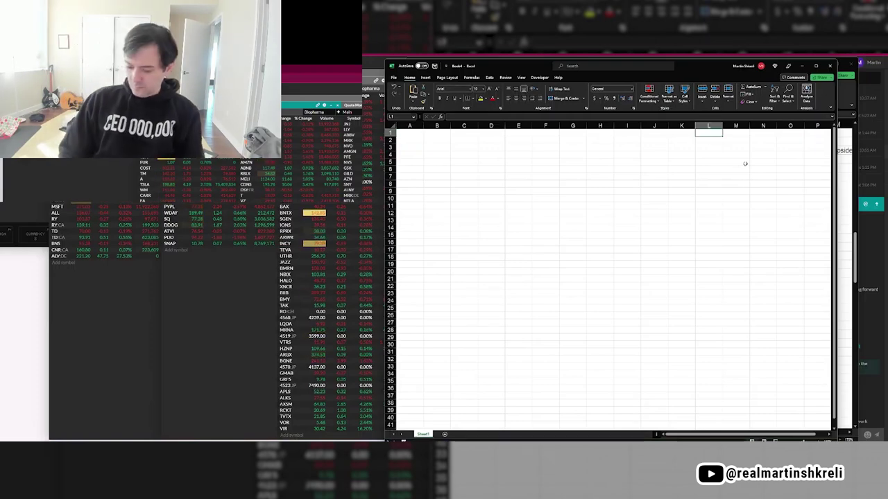
key("Return")
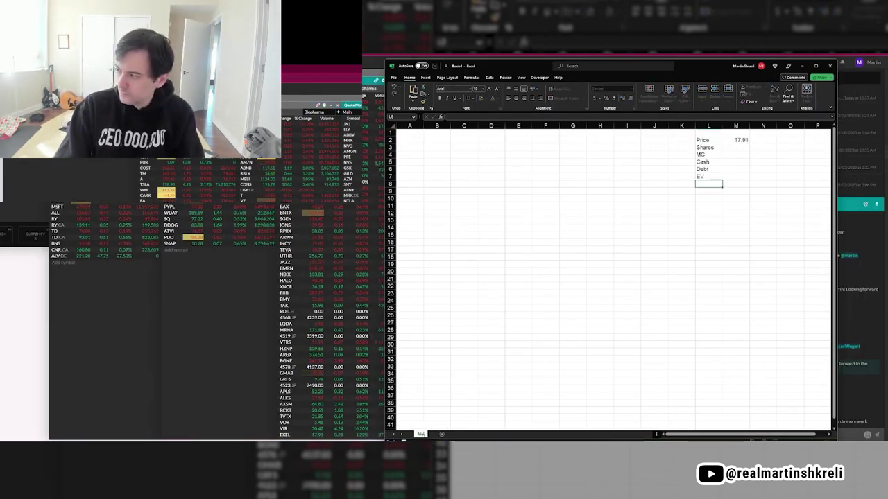
key("Right")
key("ctrl+Home")
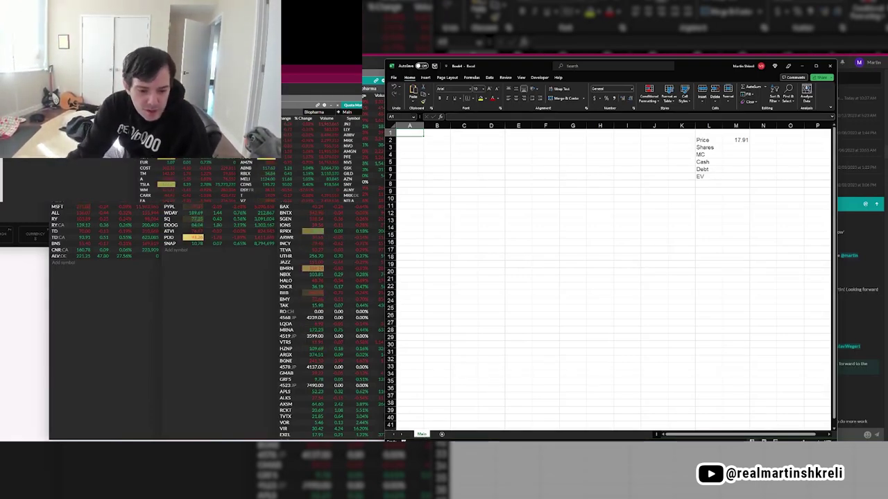
Switch to the Exelixis annual filing in the browser and find its consolidated balance sheets.
key("alt+Tab")
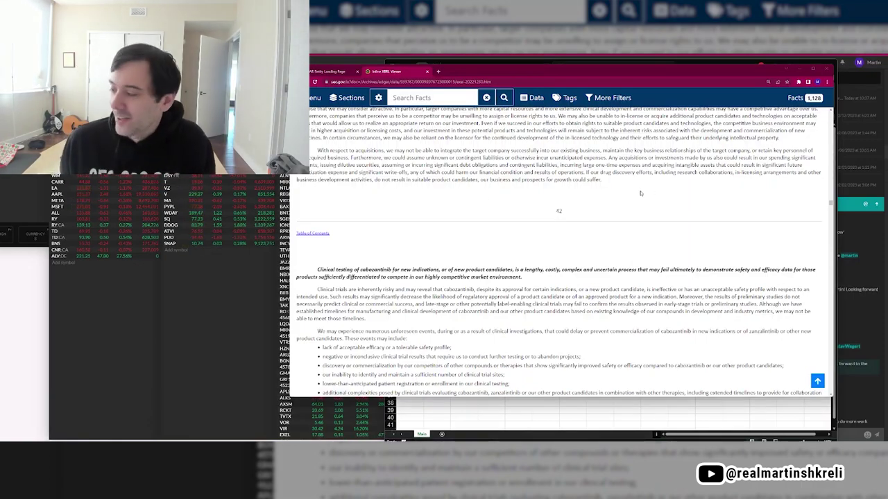
scroll(658, 193, "down", 20)
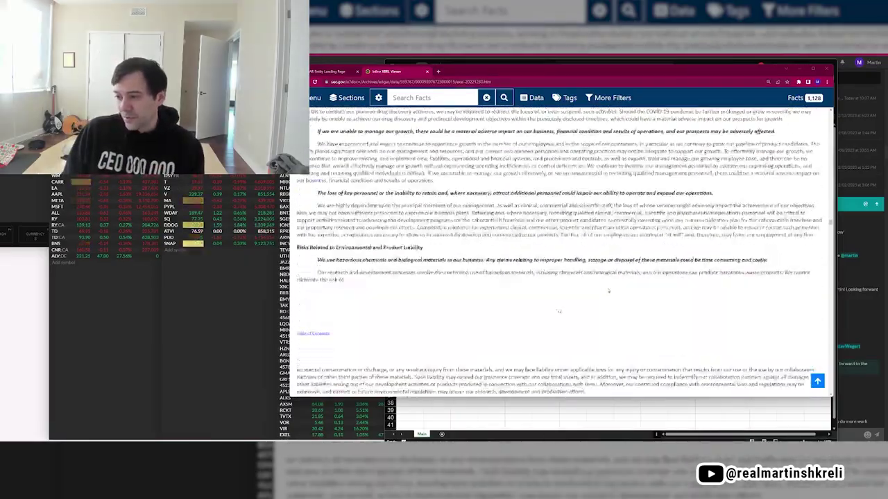
scroll(606, 290, "down", 8)
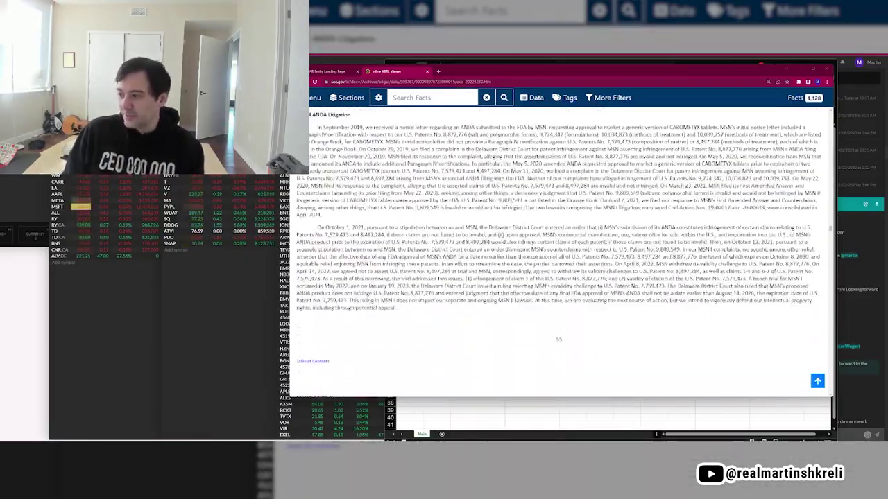
scroll(504, 276, "down", 10)
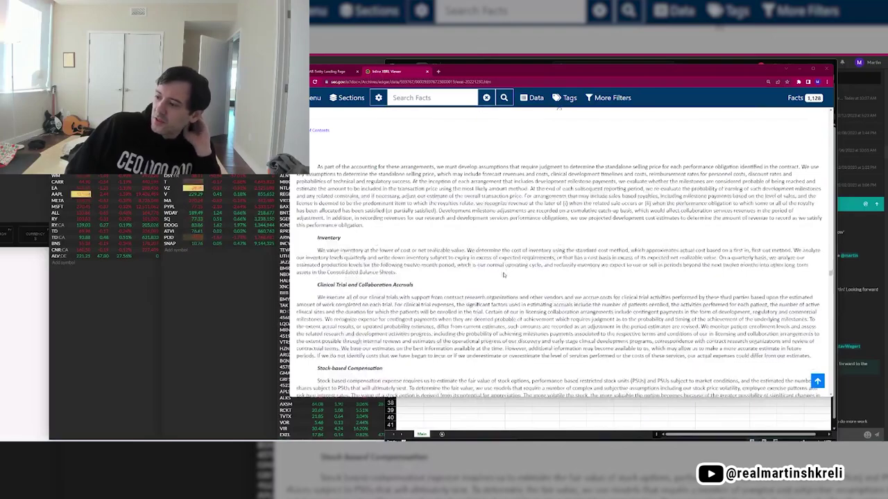
scroll(504, 275, "down", 12)
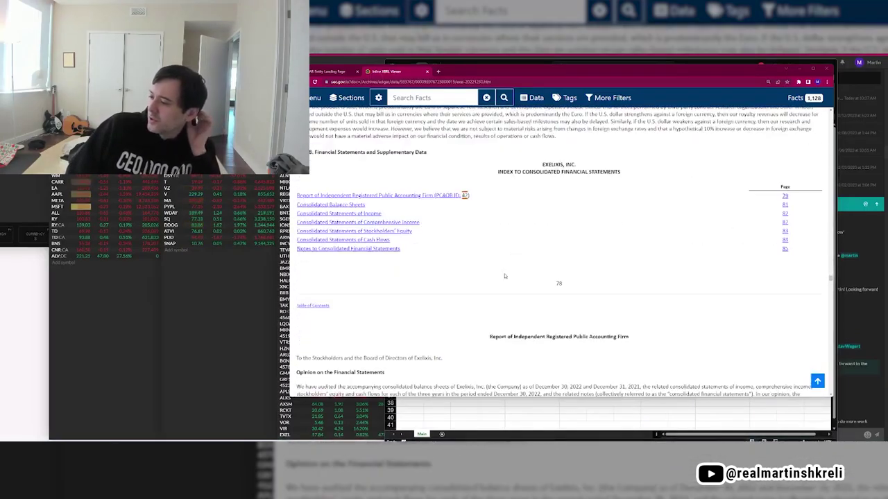
scroll(505, 276, "down", 10)
Start the Cash formula in M5 of the workbook with 2022 cash and short-term investments in millions, =501.195+807.273.
key("alt+Tab")
left_click(736, 162)
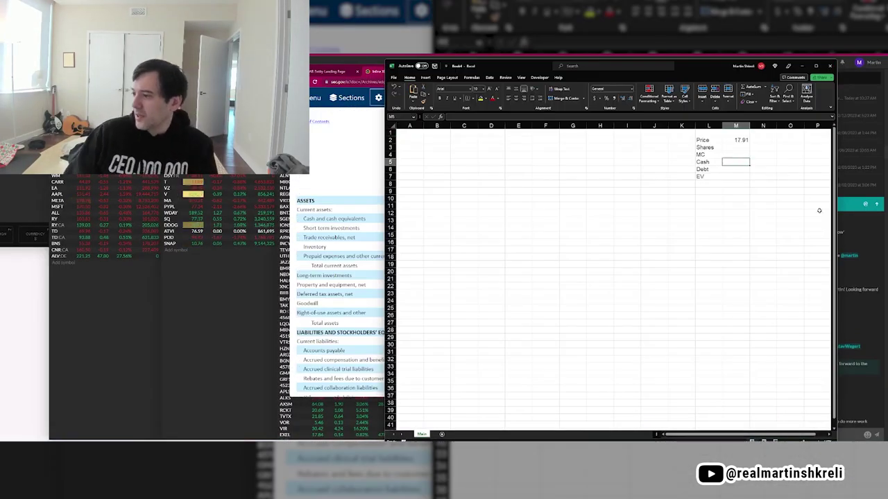
key("alt+Tab")
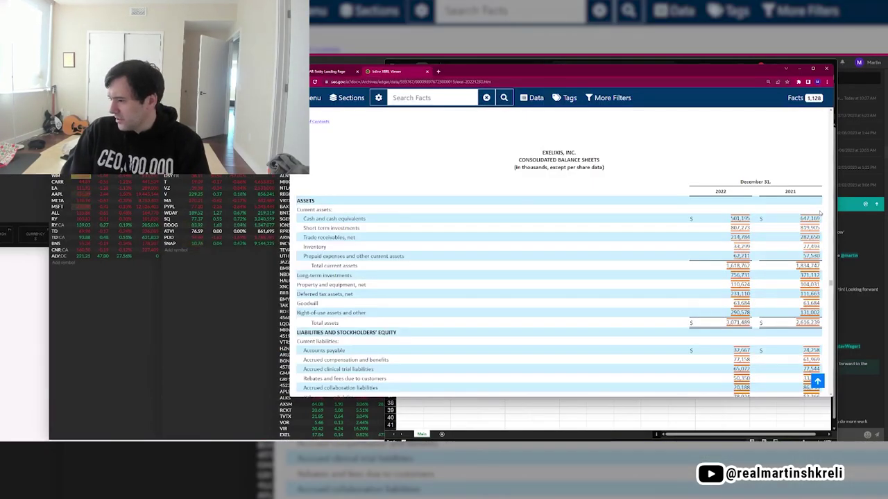
key("alt+Tab")
key("alt+Tab")
key("alt+Tab")
key("alt+Tab")
key("alt+Tab")
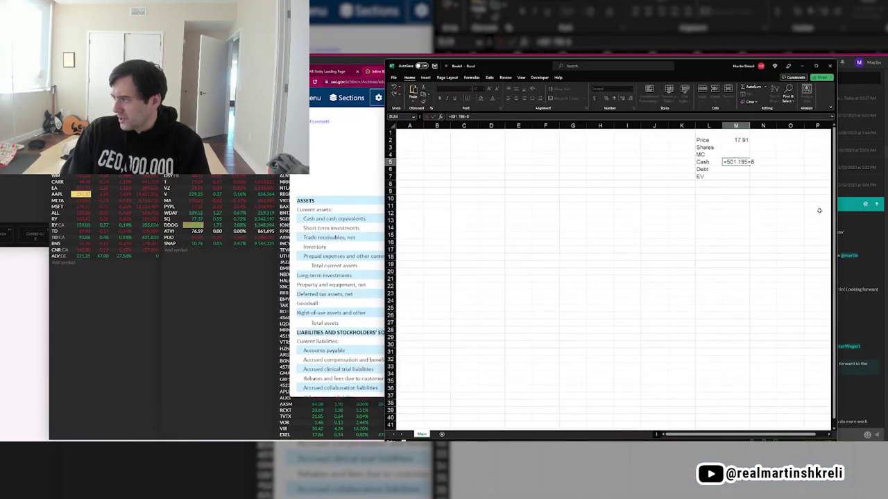
type("+807")
key("alt+Tab")
key("alt+Tab")
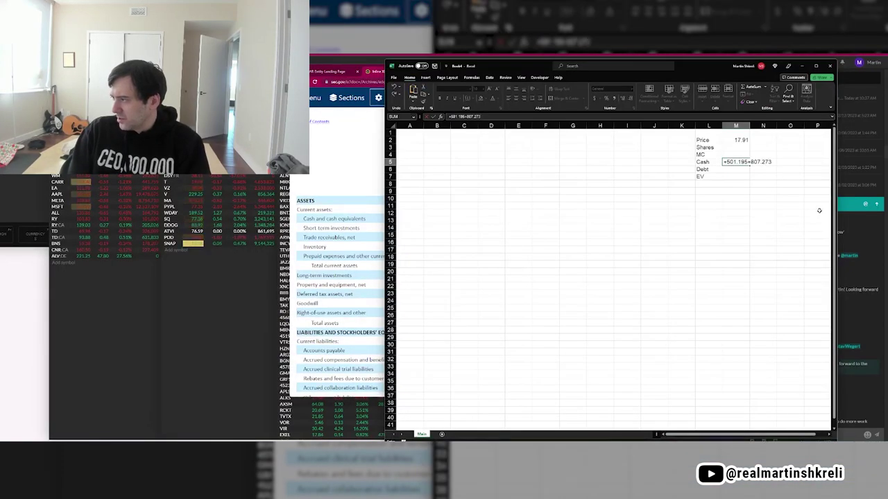
Complete the Cash formula by adding the 2022 long-term investments from the balance sheet, 756.731.
key("alt+Tab")
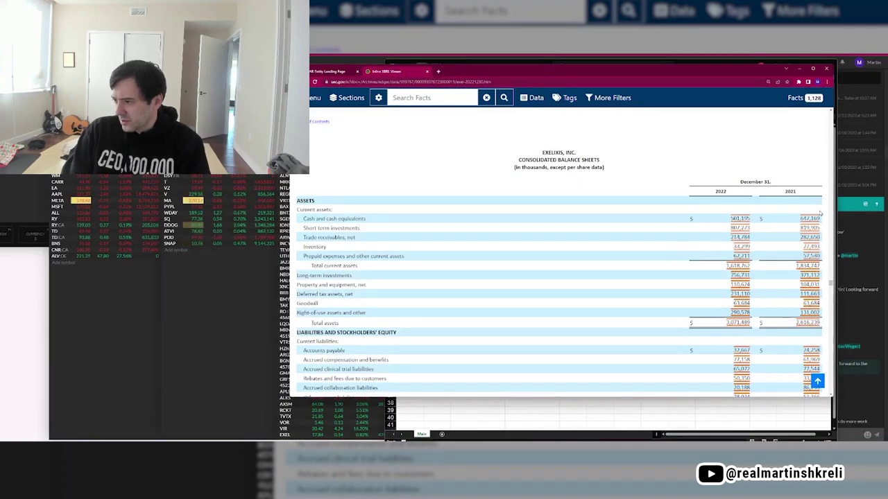
key("alt+Tab")
key("F2")
type("+807.273+")
key("alt+Tab")
key("alt+Tab")
key("Return")
Look up the 2022 common shares outstanding in the balance sheet and enter 323.951 as Shares in M3.
key("alt+Tab")
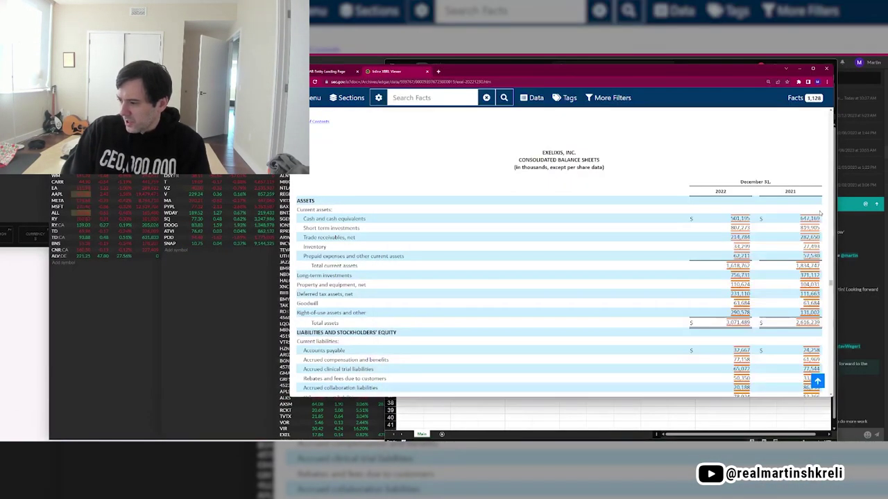
scroll(821, 213, "down", 3)
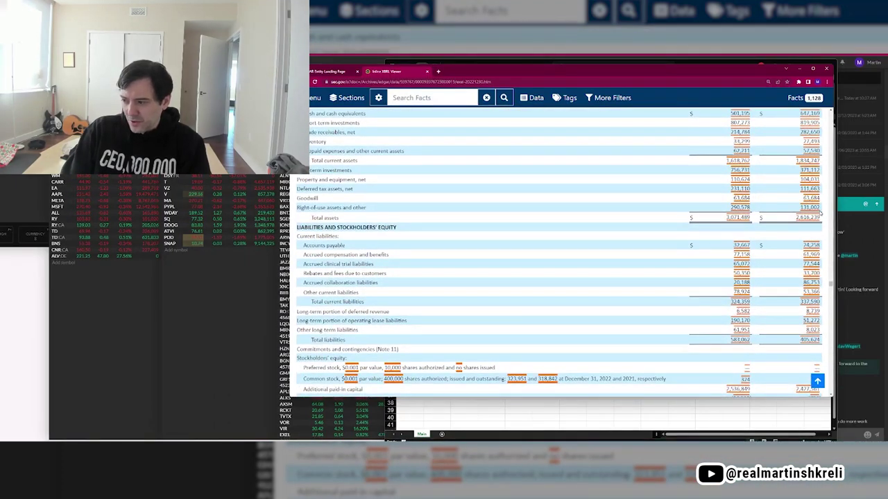
key("alt+Tab")
key("alt+Tab")
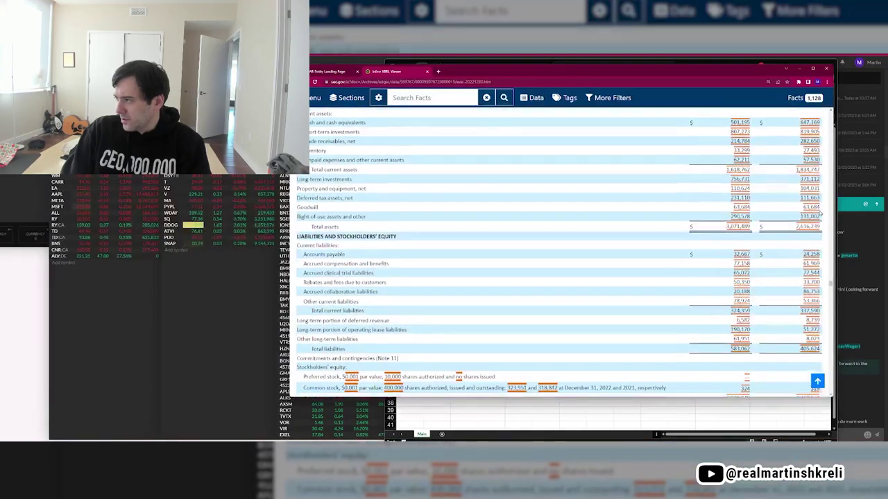
scroll(821, 214, "up", 1)
scroll(820, 214, "down", 5)
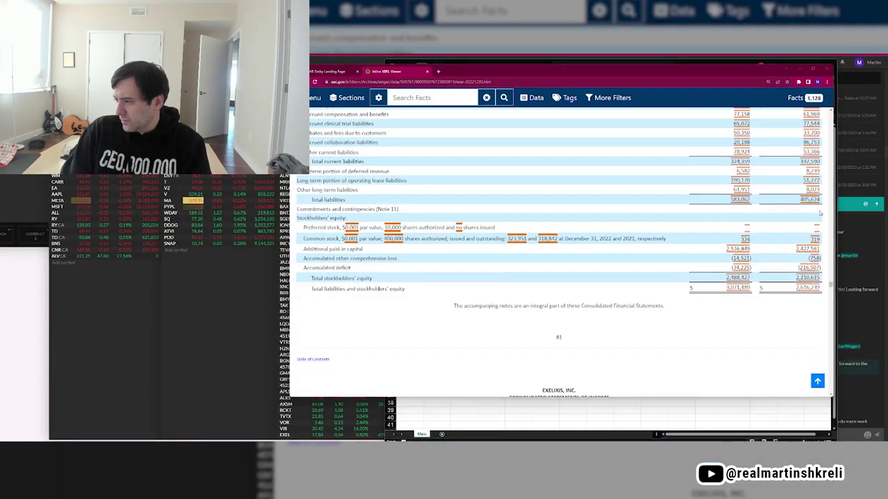
key("alt+Tab")
key("alt+Tab")
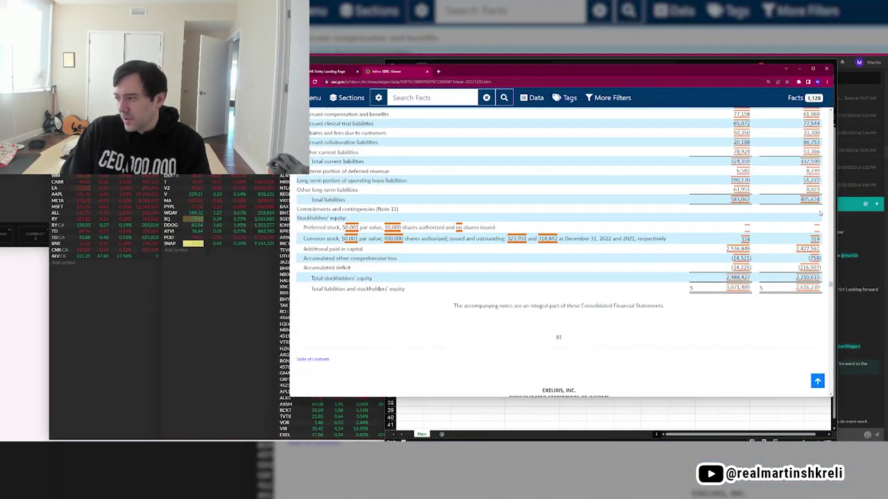
key("alt+Tab")
type("1")
key("Return")
Calculate the market cap in M4 as price times shares, =M2*M3, and enter 0 as Debt in M6.
type("=")
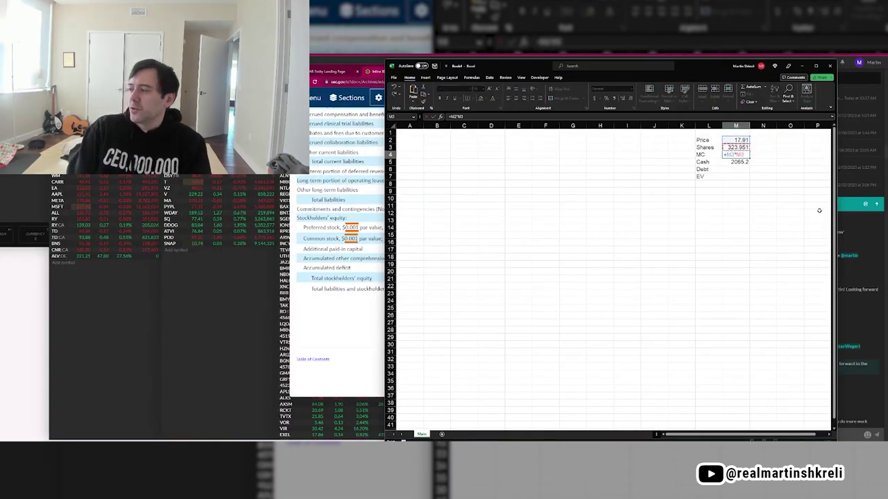
type("M2*M3")
key("Return")
key("Down")
key("Down")
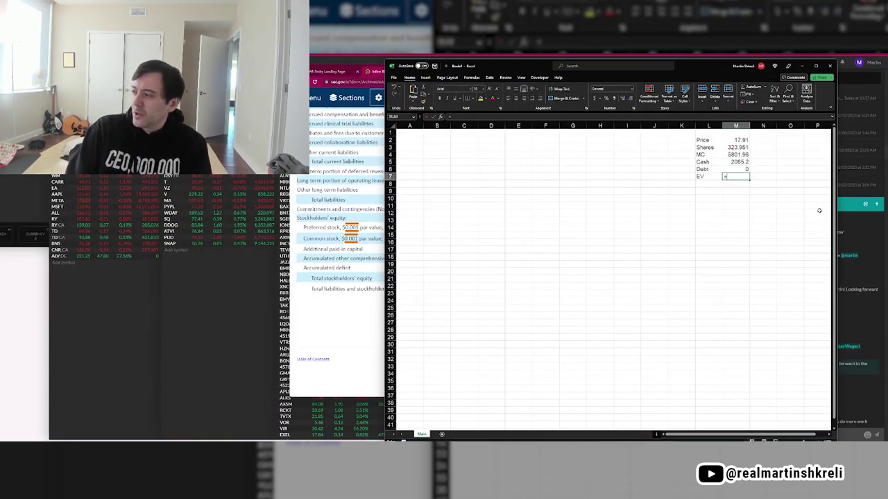
Start the EV formula in M7 with a reference to the market cap in M4.
type("+")
key("Up")
key("Up")
key("Up")
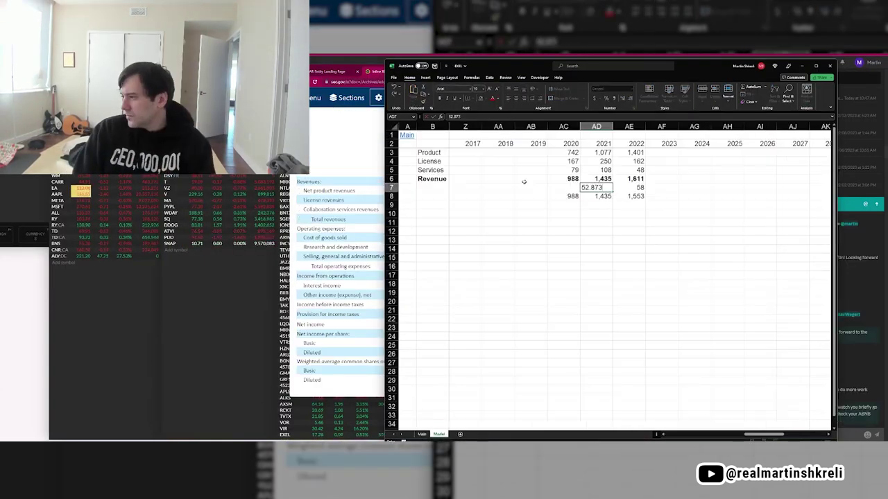
Enter cost of goods sold in row 7 of the Model sheet: 52.873 for 2021 and 57.909 for 2020.
key("Left")
key("alt+Tab")
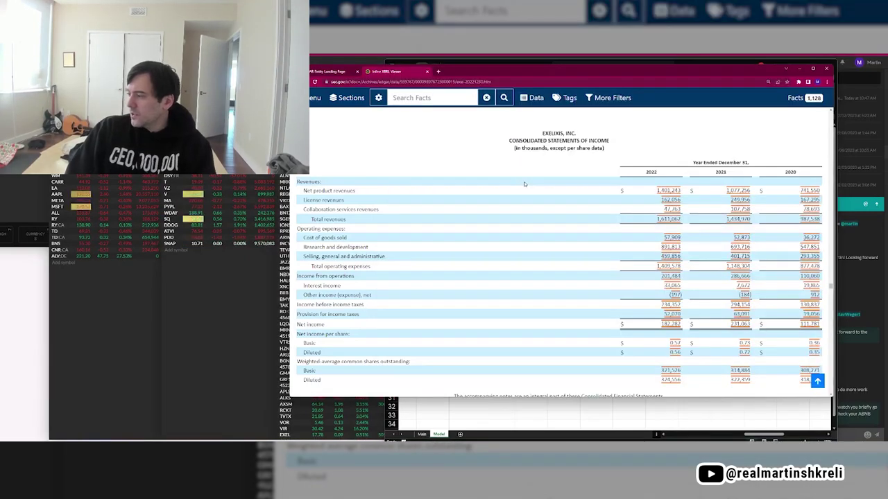
key("alt+Tab")
type("57.909")
key("Right")
Label row 7 COGS and row 8 Gross Profit in column B of the Model sheet.
key("ctrl+Left")
key("ctrl+Left")
key("Right")
type("COGS")
key("Return")
type("GRos")
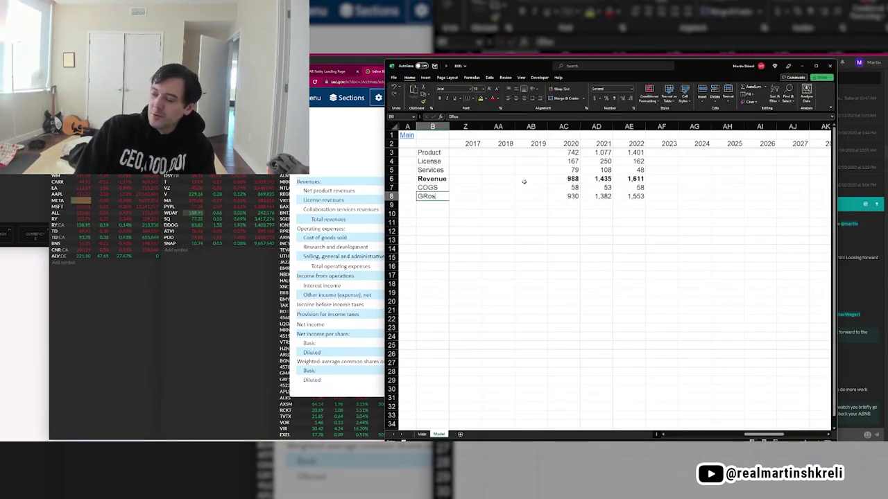
key("Right")
key("Right")
key("Right")
key("Right")
key("Right")
key("Right")
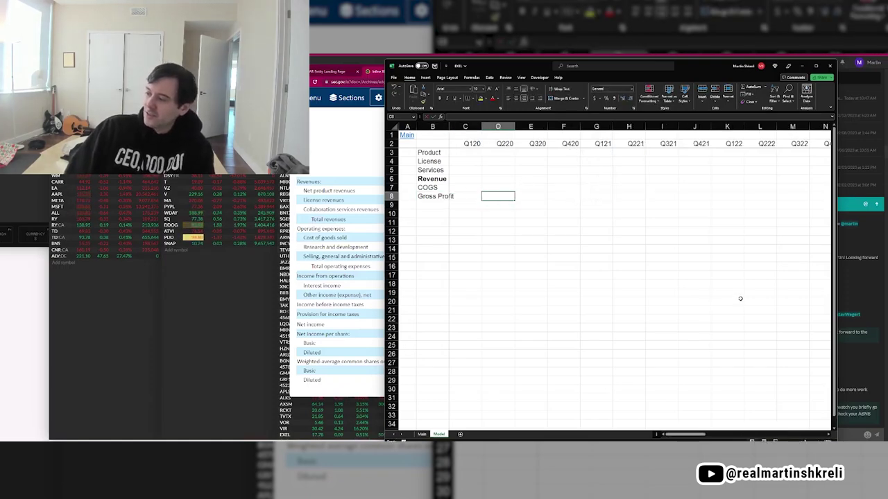
key("Up")
key("ctrl+Right")
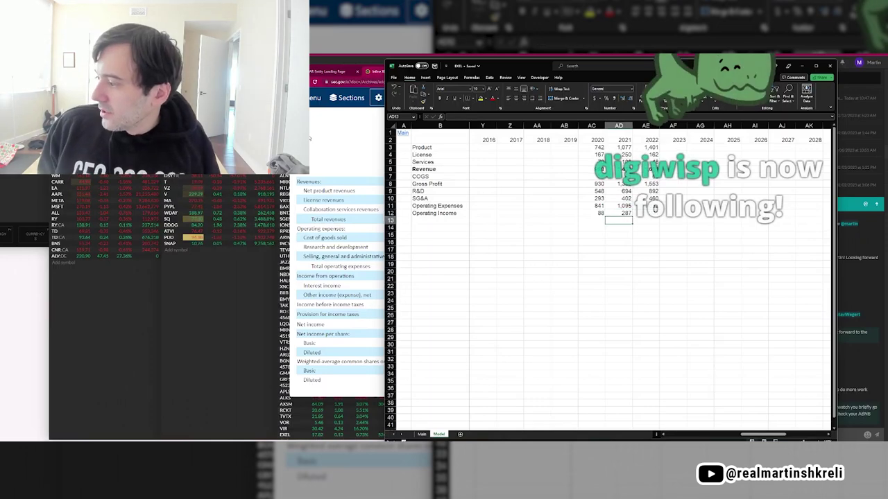
key("ctrl+Left")
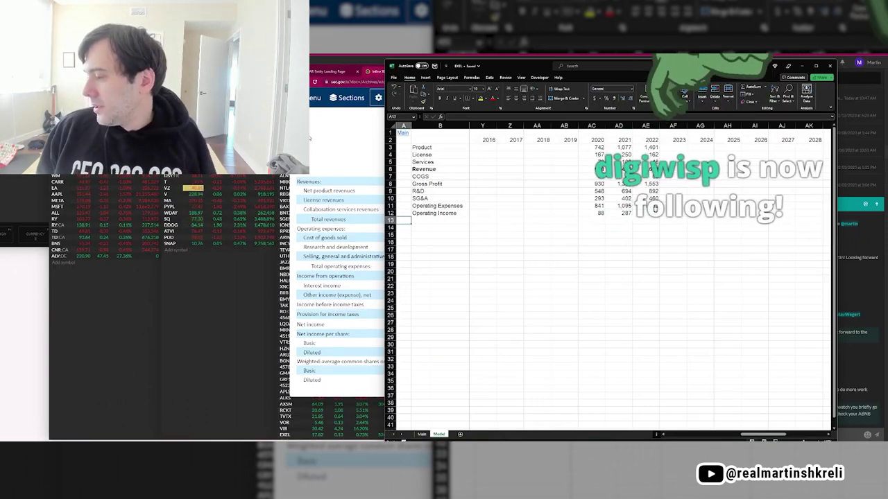
Look up fourth-quarter 2022 net product revenue in the Exelixis earnings release and enter 377.419 in M3 of the Model sheet.
key("alt+Tab")
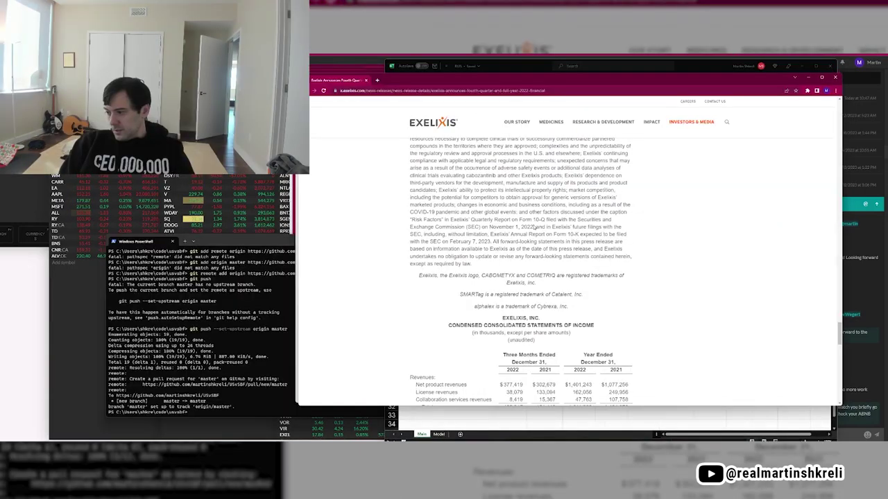
key("alt+Tab")
key("ctrl+Page_Down")
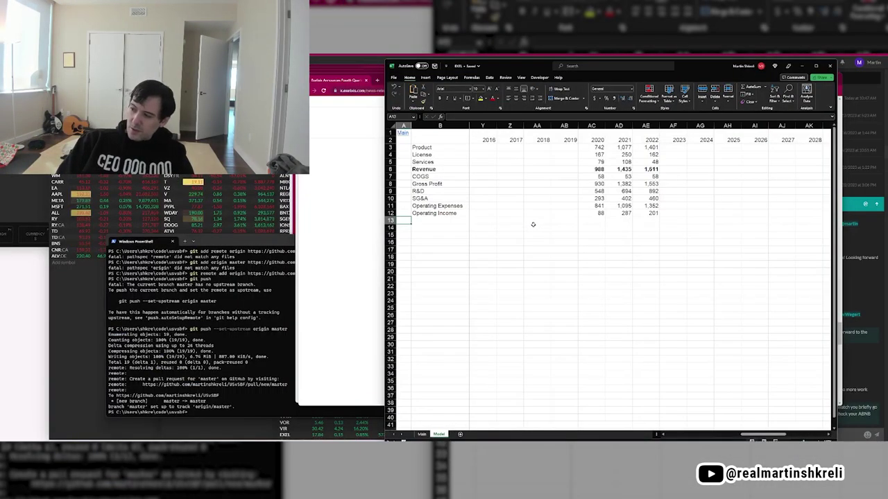
key("ctrl+Home")
key("Right")
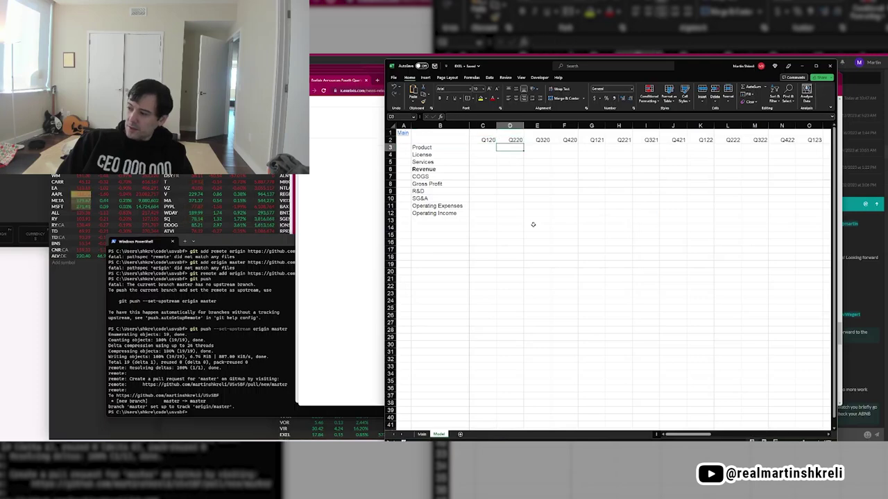
key("Right")
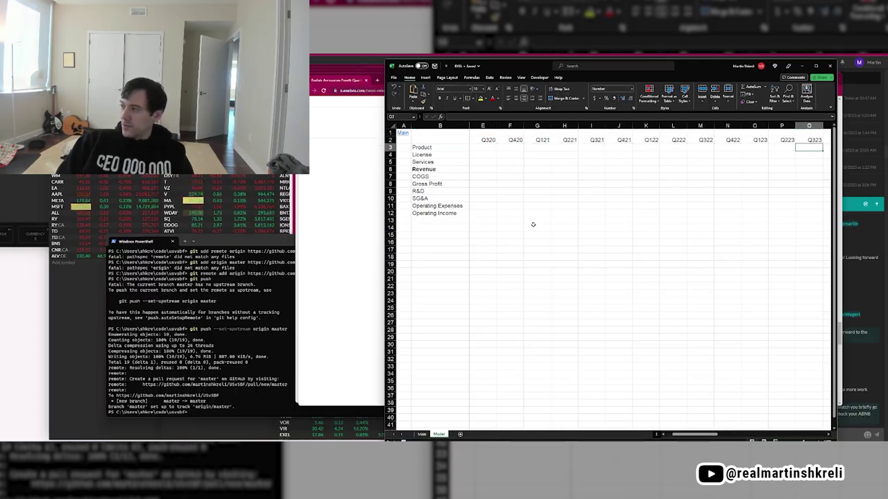
key("Left")
key("Left")
key("Left")
key("Left")
key("Left")
key("Left")
key("Left")
key("Left")
key("Left")
key("alt+Tab")
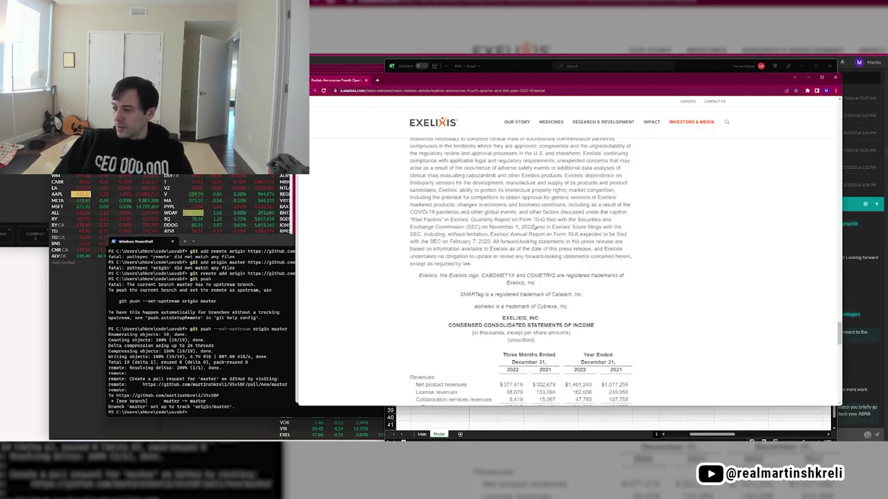
key("alt+Tab")
Enter the fourth-quarter 2021 net product revenue from the release, 302.679, in I3 under Q321.
key("Left")
key("Left")
key("Left")
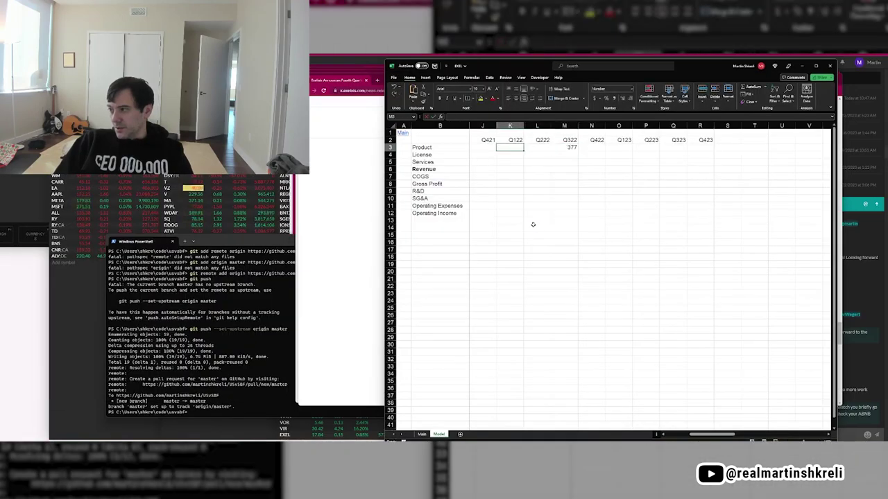
key("alt+Tab")
key("alt+Tab")
type("302.679")
key("Right")
Enter the fourth-quarter 2022 license revenue 38.079 in M4 and collaboration services revenue 8.419 in M5.
key("alt+Tab")
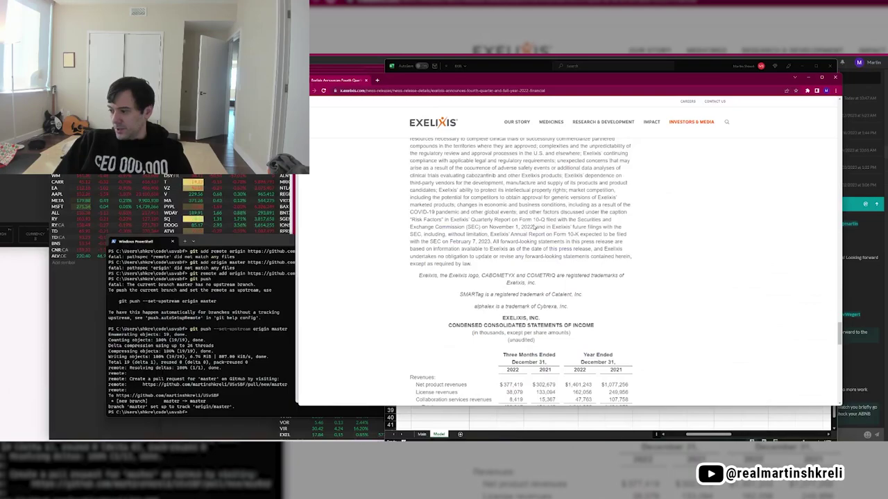
key("alt+Tab")
type("38.079")
key("Return")
key("alt+Tab")
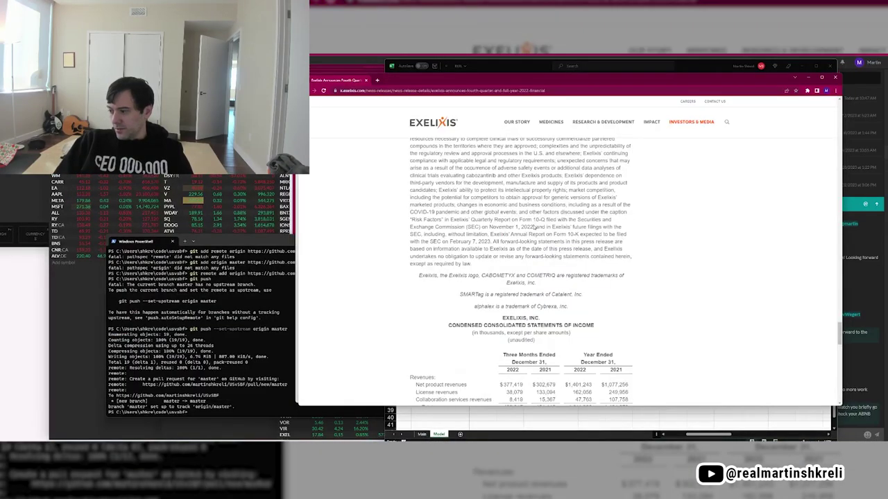
key("alt+Tab")
type("8.419")
key("Return")
Total the quarter's revenue in M6 with the formula =M3+M4+M5.
type("+")
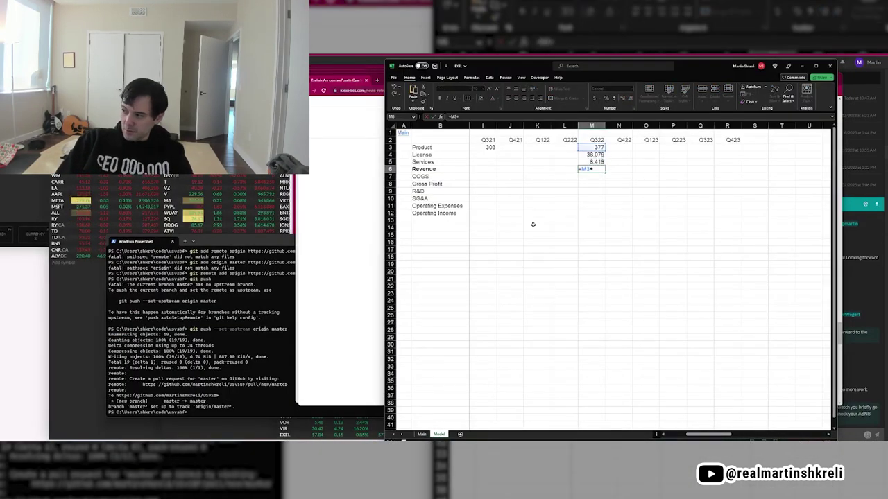
type("M3+M4+M5")
key("ctrl+Return")
Copy the revenue total formula from M6 to I6 in the Q321 column.
key("ctrl+c")
key("Left")
key("Left")
key("Left")
key("Left")
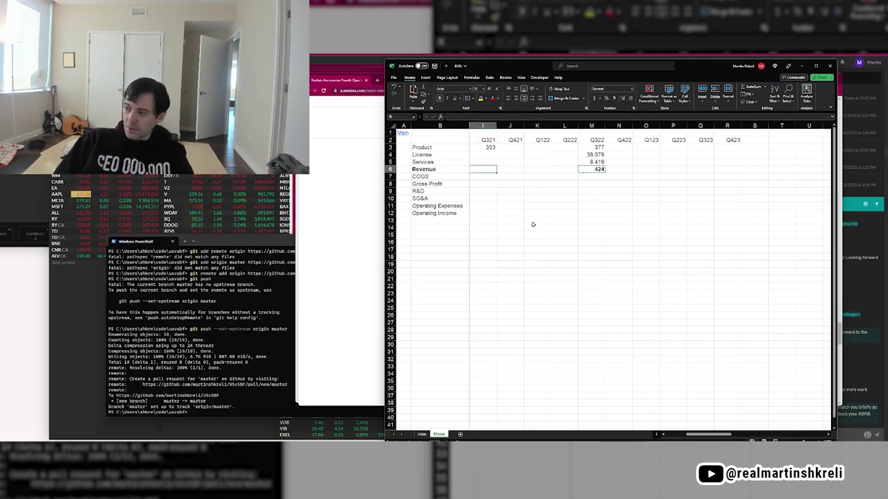
key("ctrl+v")
key("Left")
key("Left")
key("Escape")
key("Right")
key("Right")
Format rows 3 to 6 as numbers with 0 decimal places and a thousands separator.
key("shift+space")
key("shift+Up")
key("shift+Up")
key("shift+Up")
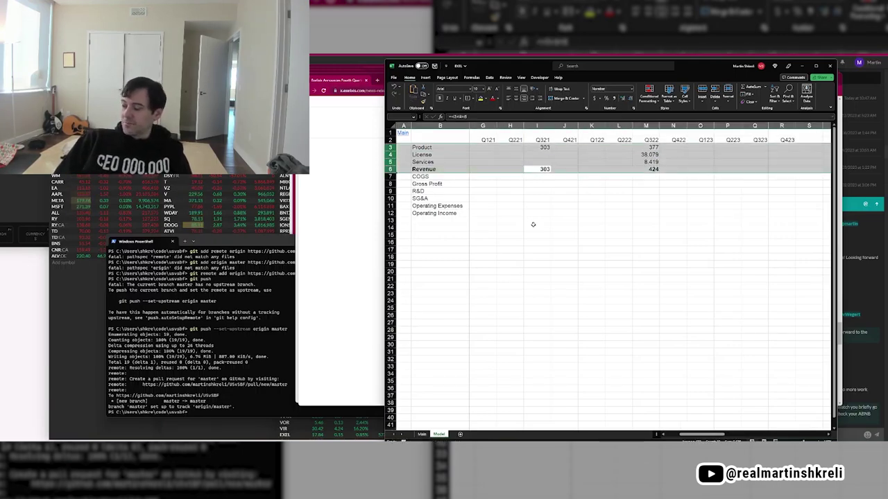
key("ctrl+1")
key("Down")
key("Tab")
type("0")
key("Tab")
key("space")
key("Return")
Enter the fourth-quarter 2021 license revenue 133.094 in I4 and services revenue 15.367 in I5 from the release.
key("Up")
key("Up")
key("alt+Tab")
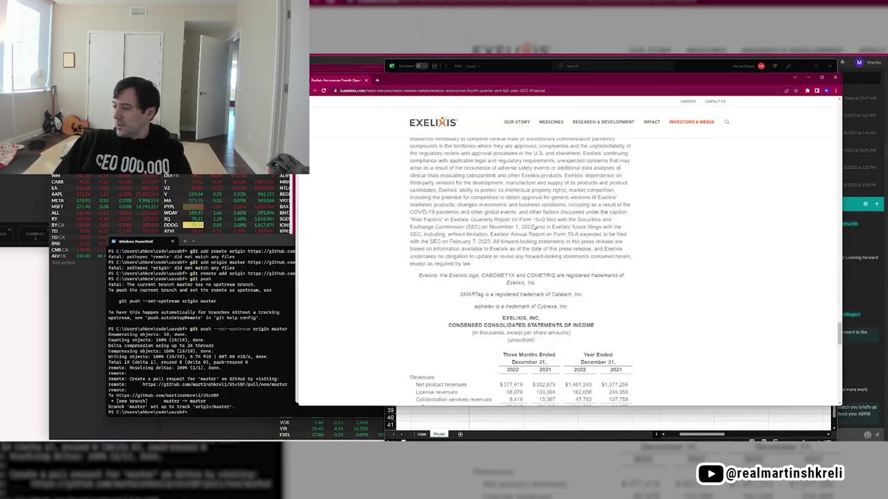
key("alt+Tab")
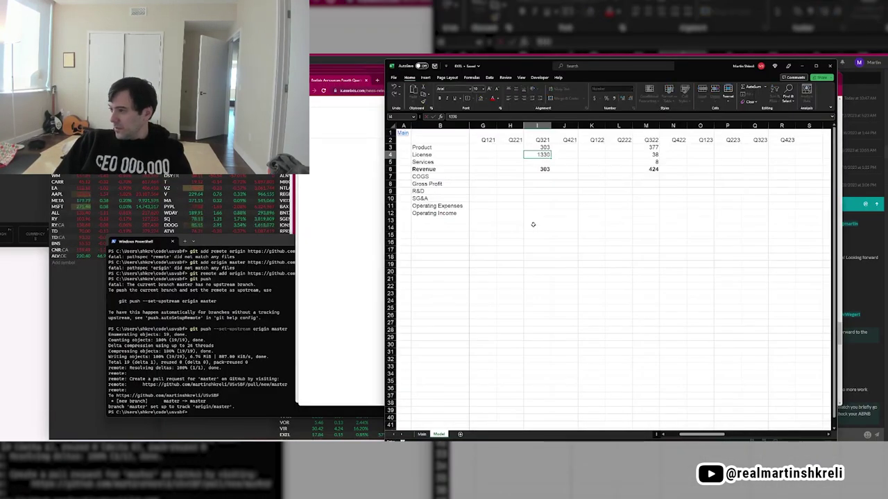
key("alt+Tab")
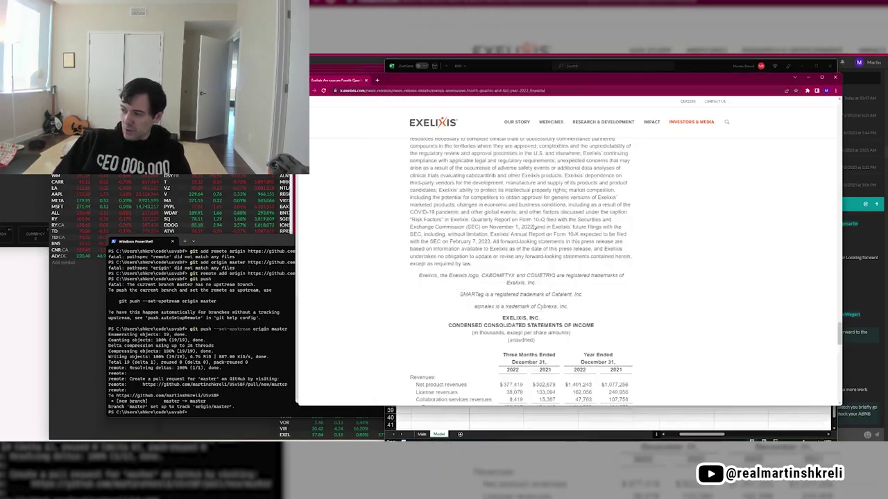
key("alt+Tab")
key("Down")
key("Down")
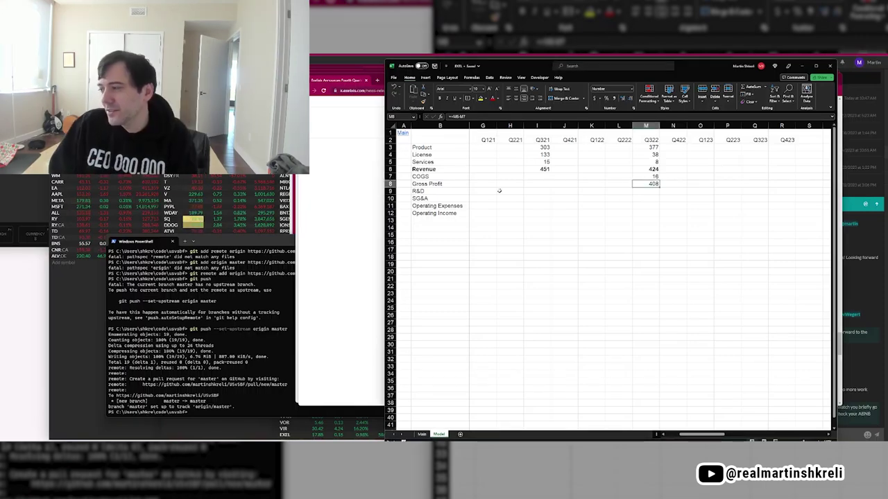
Enter the fourth-quarter 2021 cost of goods sold, 12.917, in I7 and calculate gross profit in I8.
left_click(533, 178)
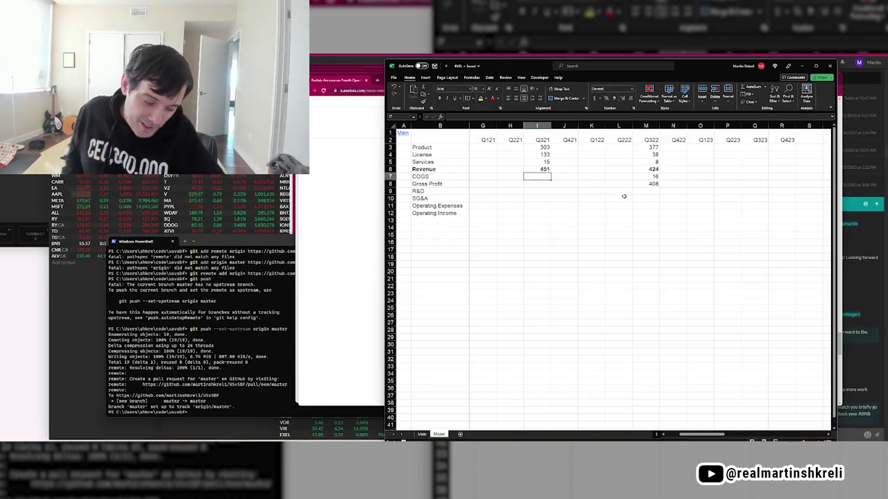
left_click(371, 214)
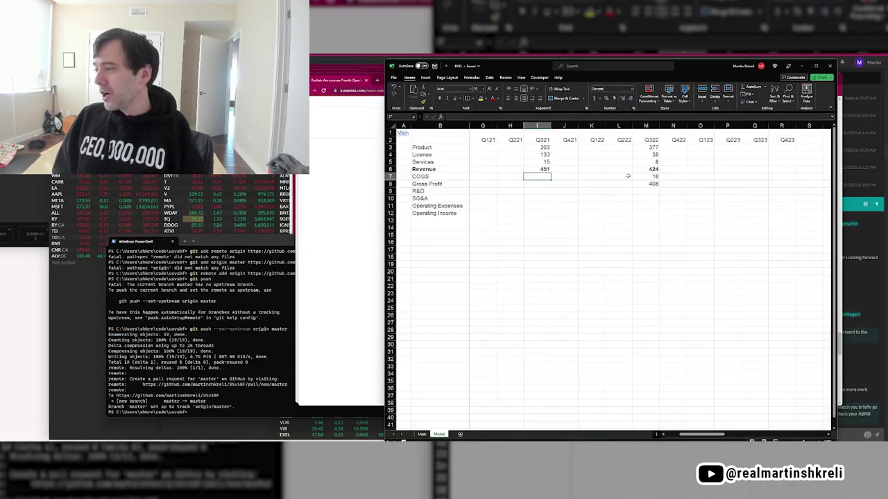
key("alt+Tab")
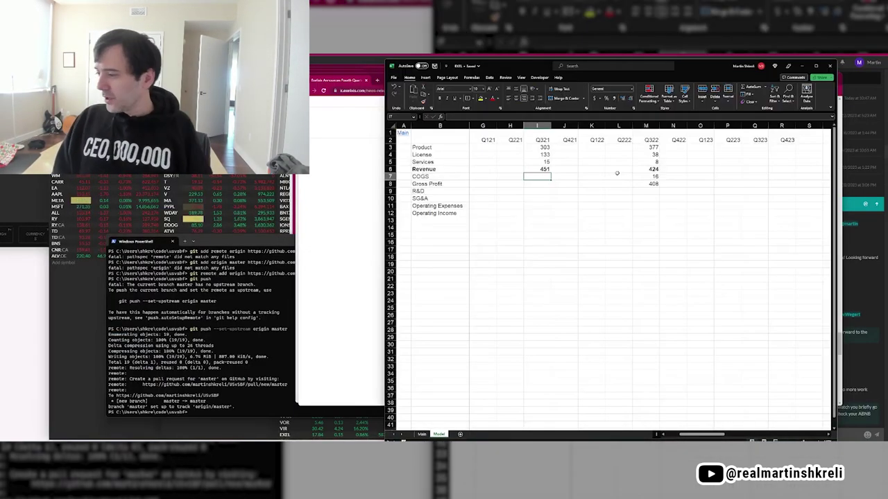
type("12.917")
key("Return")
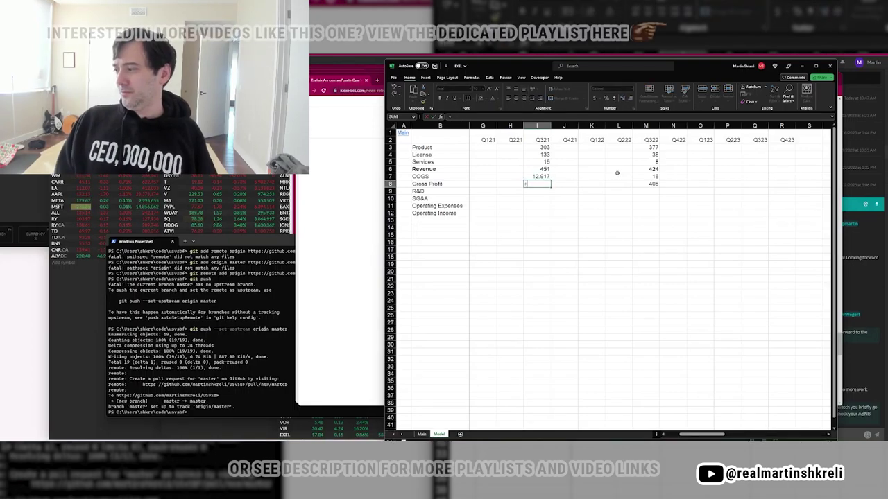
Look up fourth-quarter 2022 operating expenses in the release and enter R&D of 336.824 in M9 and SG&A of 119.251 in M10.
key("alt+Tab")
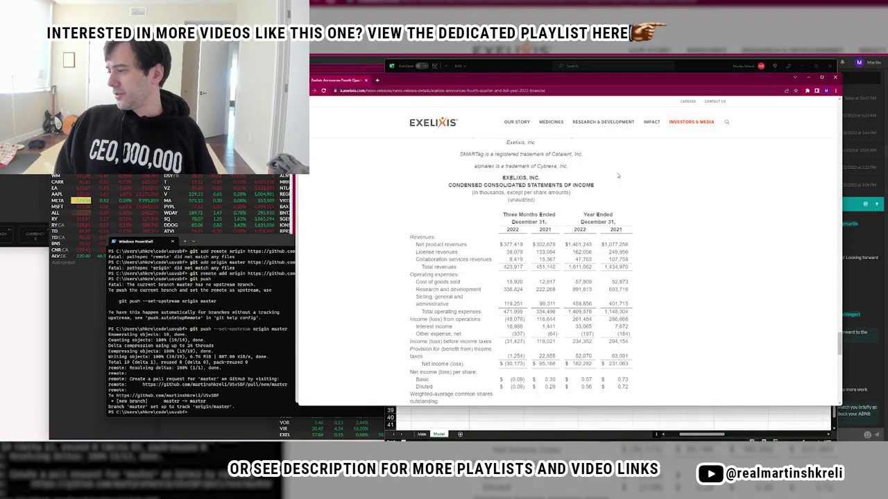
key("alt+Tab")
key("alt+Tab")
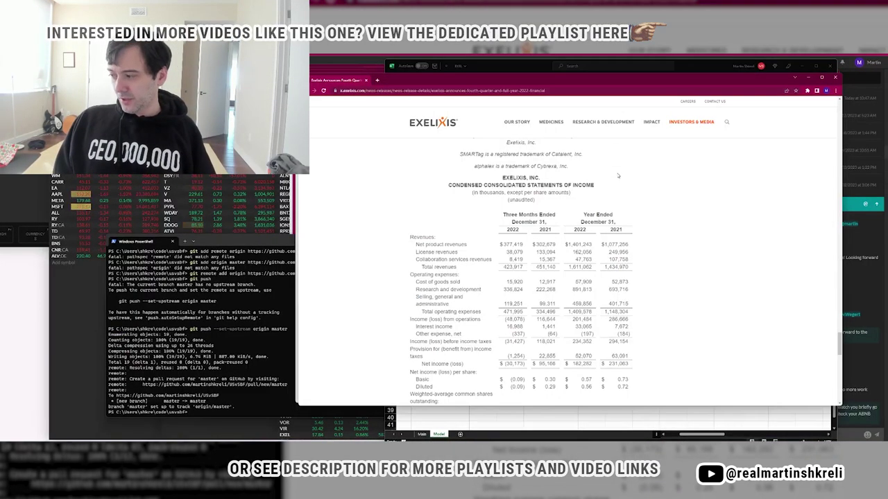
key("alt+Tab")
key("alt+Tab")
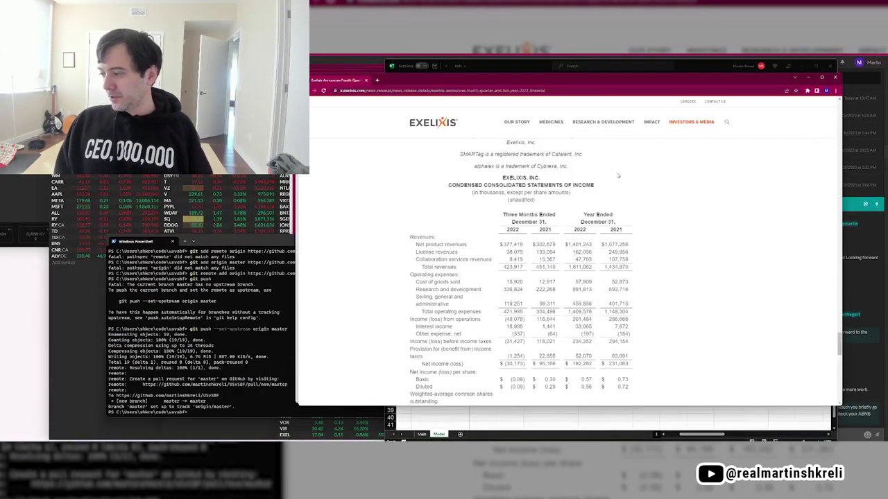
key("alt+Tab")
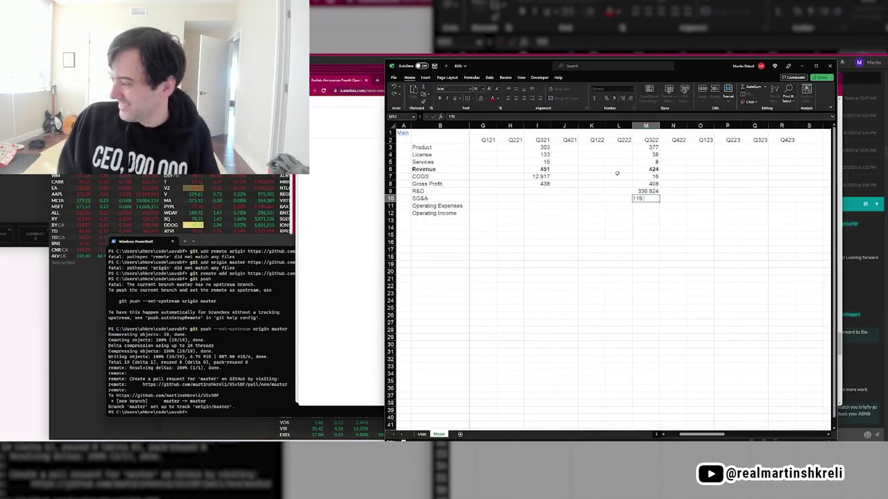
key("alt+Tab")
key("alt+Tab")
Calculate Q322 operating income in M12 as gross profit minus operating expenses and select the expense rows for number formatting.
type("=+")
key("Up")
key("Up")
key("Up")
key("Up")
type("-")
key("Up")
key("Return")
key("Up")
key("shift+space")
key("shift+Up")
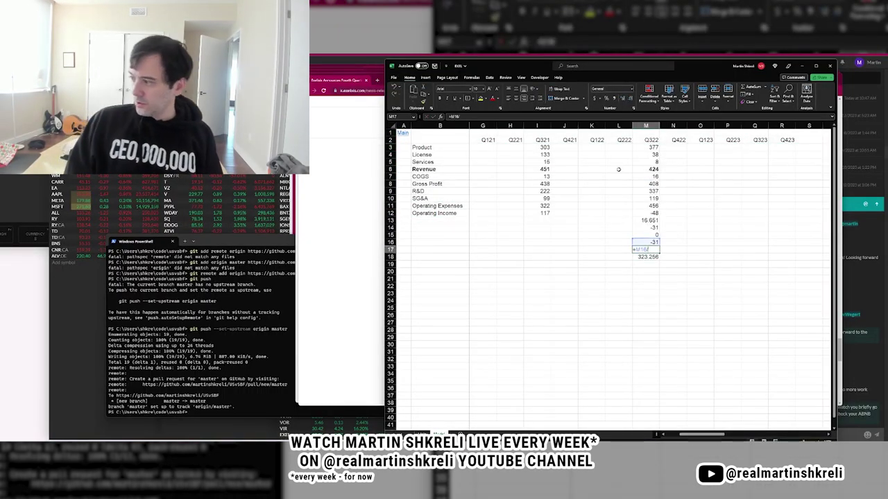
Calculate earnings per share in M17 as net income divided by the share count, =M16/M18.
type("M18")
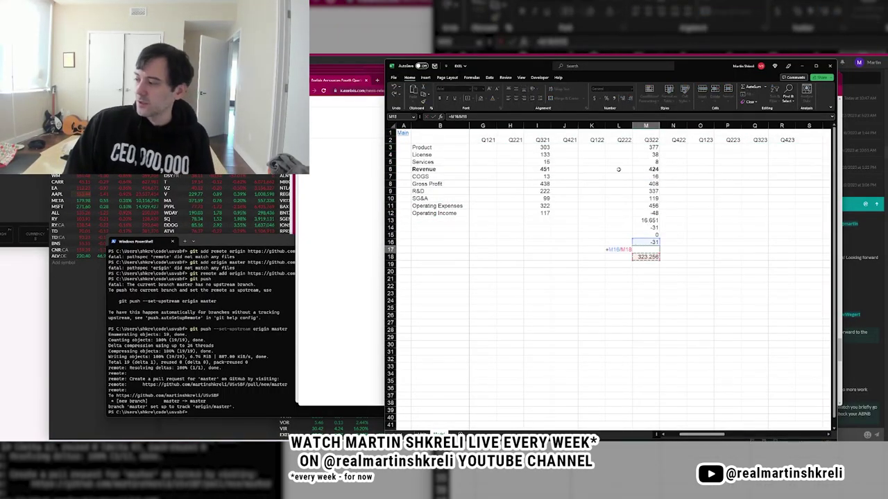
key("ctrl+Return")
Format rows 3 through 16 of the model as numbers with zero decimal places.
key("Up")
key("shift+space")
key("shift+Up")
key("shift+Up")
key("shift+Up")
key("shift+Up")
key("shift+Up")
key("shift+Up")
key("shift+Up")
key("shift+Up")
key("shift+Up")
key("shift+Up")
key("shift+Up")
key("shift+Up")
key("shift+Up")
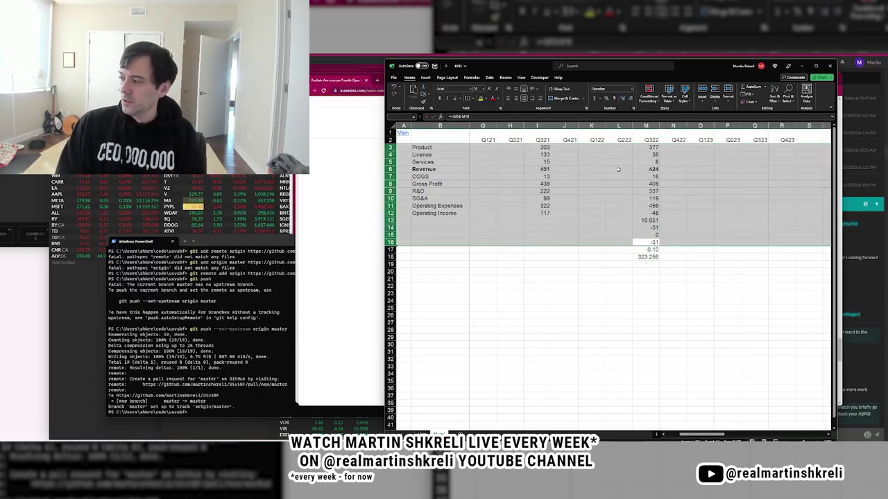
key("ctrl+1")
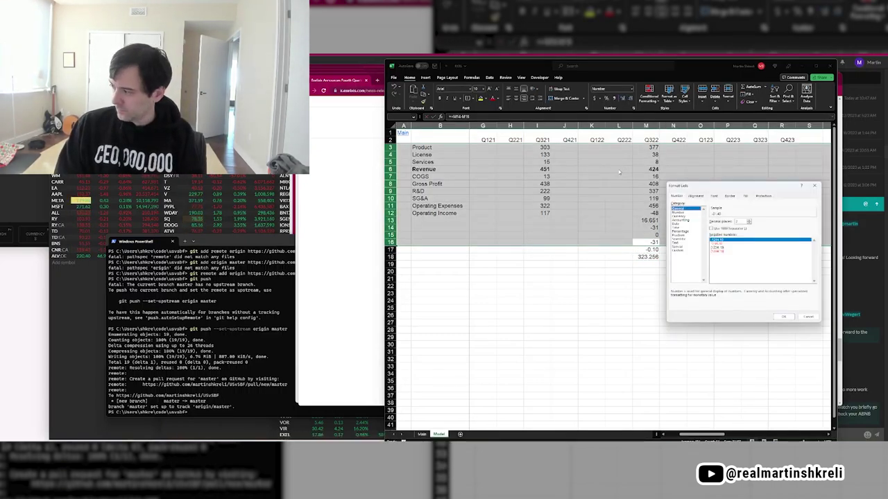
key("Down")
key("Tab")
type("0")
key("Return")
type("1")
key("ctrl+1")
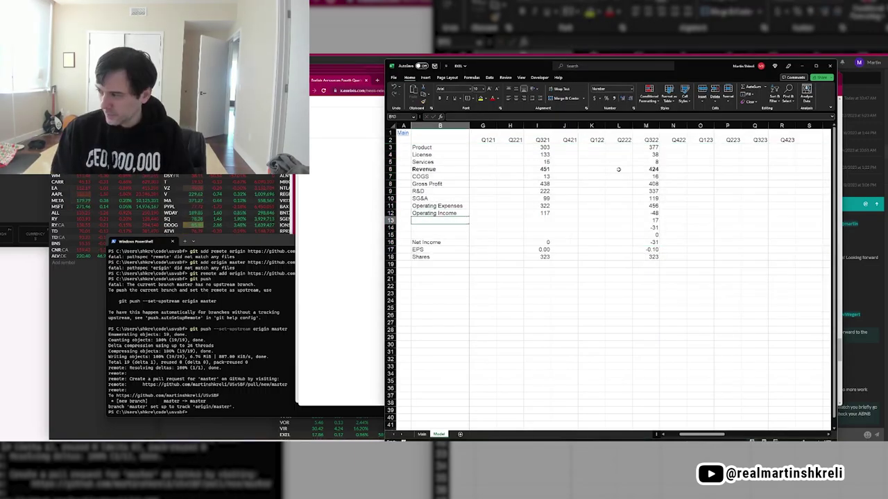
Label row 13 Interest Income and enter the fourth-quarter 2021 figure in I13 as +1.441-.064 from the release.
type("Interest Inc")
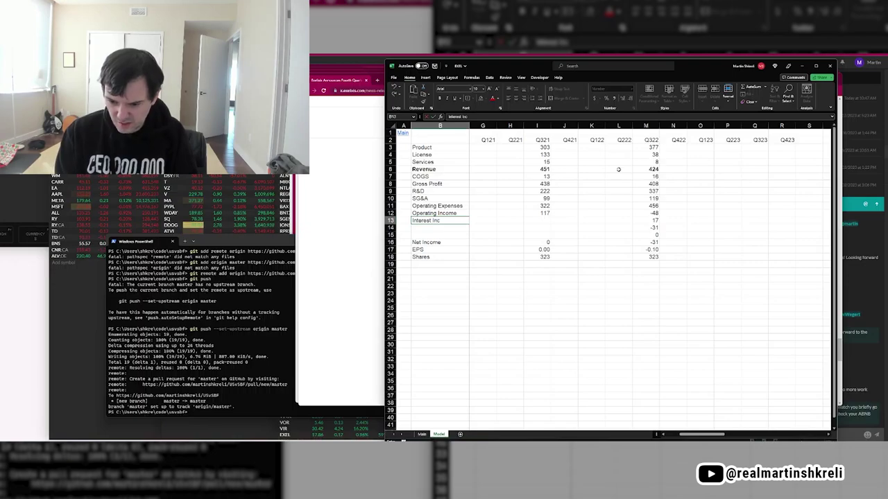
key("alt+Tab")
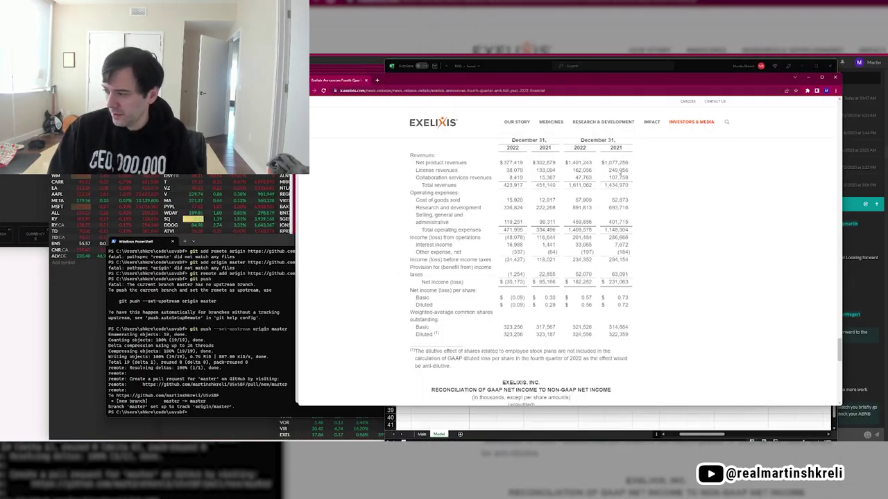
key("alt+Tab")
key("alt+Tab")
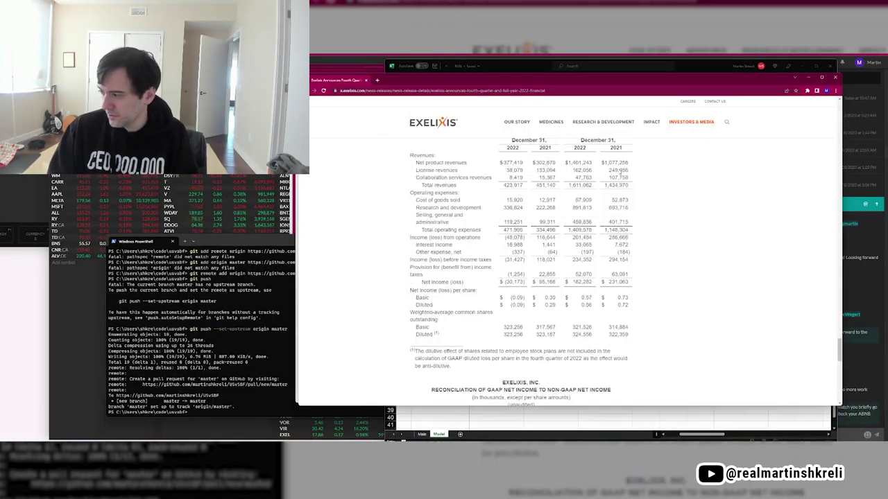
key("alt+Tab")
type("-.064")
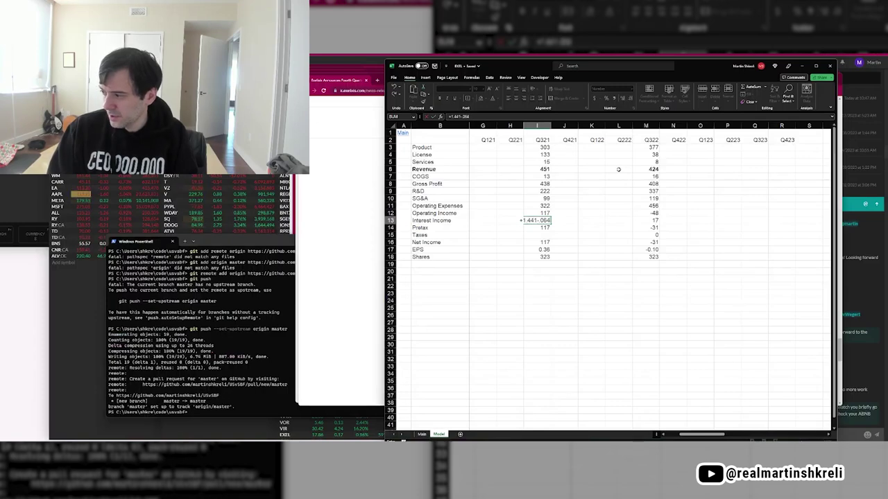
key("Return")
Look up the fourth-quarter 2021 tax provision in the release and enter 22.855 in I15.
key("alt+Tab")
key("alt+Tab")
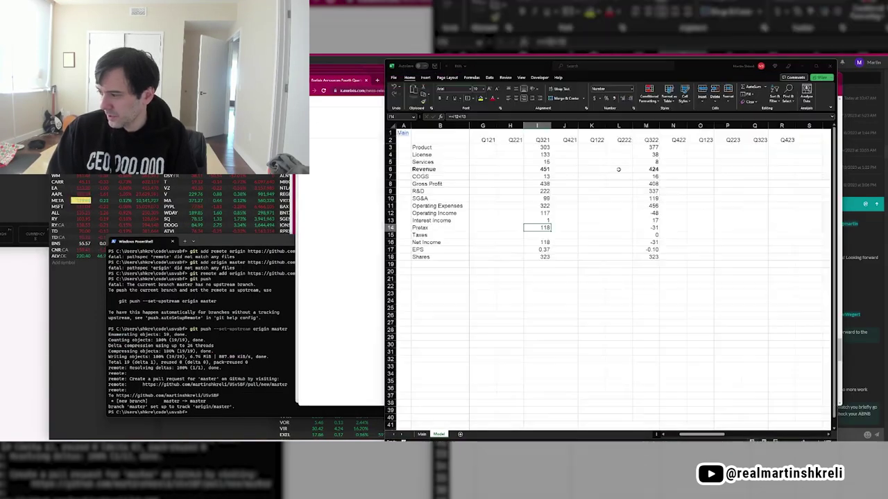
key("Down")
type("22.855")
key("Return")
Compare the model's net income and earnings per share with the income statement in the release.
key("alt+Tab")
key("alt+Tab")
key("alt+Tab")
key("Down")
key("Down")
key("Right")
key("Right")
key("Right")
key("Right")
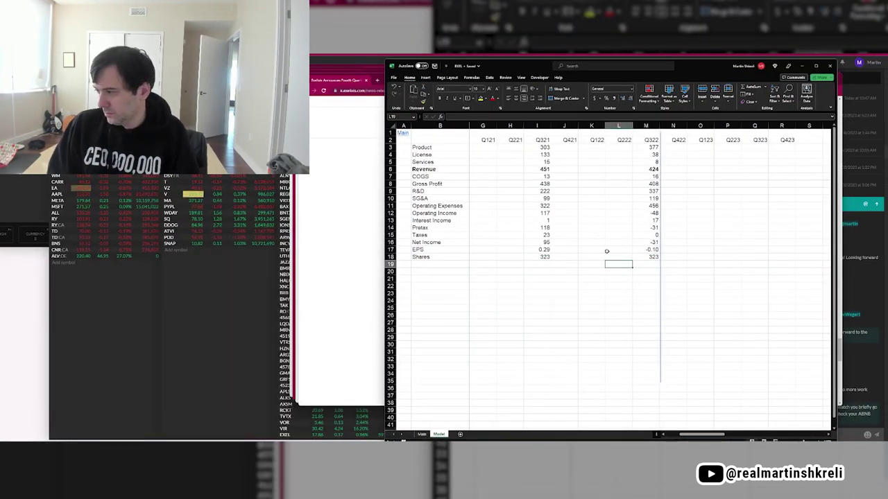
key("alt+Tab")
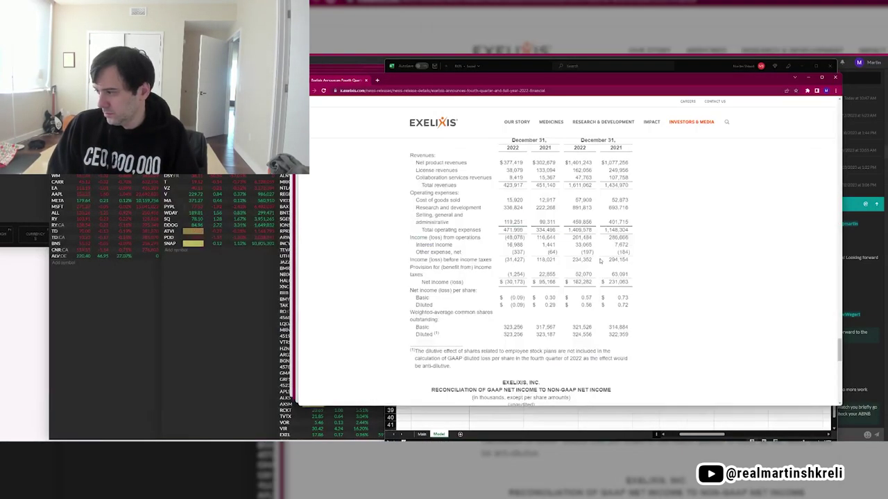
key("alt+Tab")
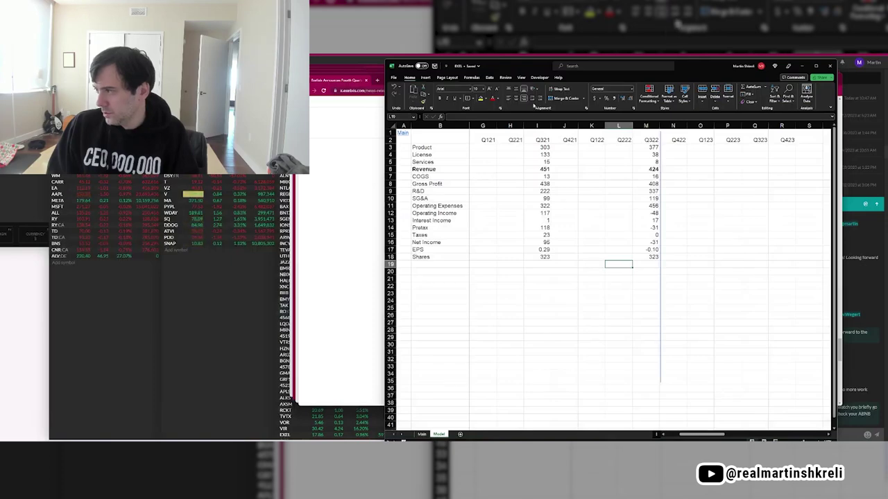
Move the income statement figures in column I from Q321 to the Q421 column by copying them and clearing the originals.
left_click_drag(541, 147, 543, 256)
key("ctrl+c")
key("Right")
key("ctrl+v")
key("Left")
key("ctrl+shift+Down")
key("Delete")
Copy the income statement figures from the Q322 column to the Q422 column and clear the originals.
key("Right")
key("Right")
key("Right")
key("Right")
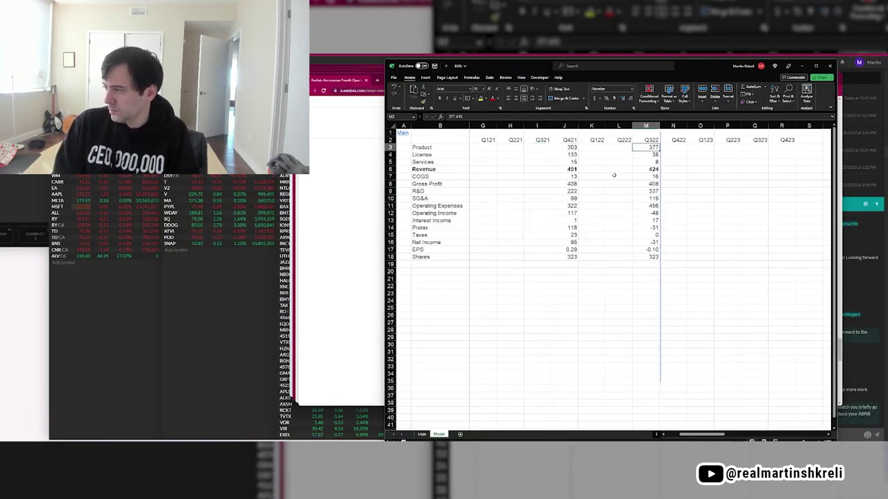
key("ctrl+shift+Down")
key("ctrl+c")
key("Right")
key("ctrl+v")
key("Left")
key("ctrl+shift+Down")
key("Delete")
Return to the Main sheet and add XB002 to the pipeline list in B12.
key("Up")
key("Up")
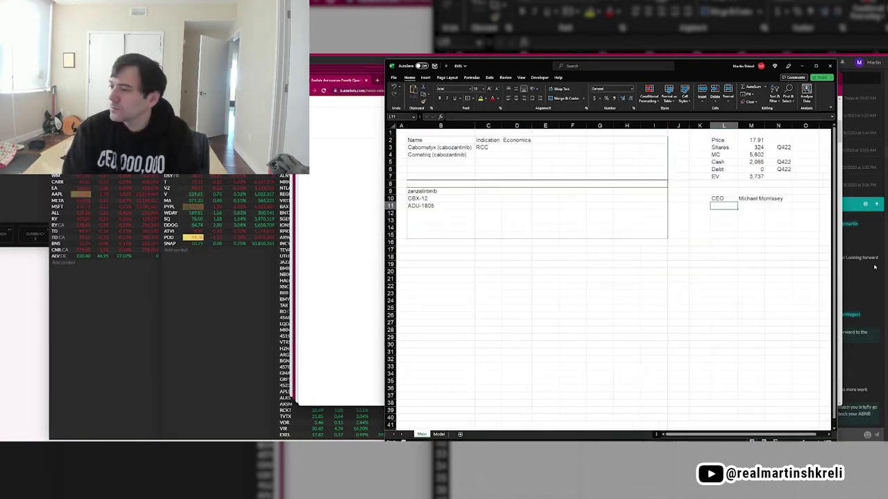
key("Down")
key("ctrl+Left")
key("Right")
type("XB")
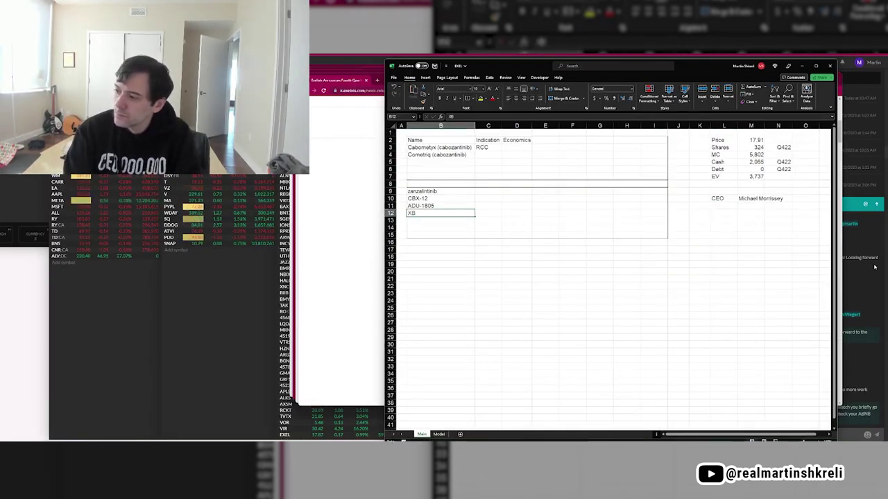
type("002")
Add an MOA column heading in E2 and enter TKI for both cabozantinib products in E3 and E4.
key("Right")
key("Right")
key("Right")
key("Up")
key("Up")
key("Up")
key("Up")
key("Up")
key("Up")
key("Up")
key("Up")
key("Up")
key("Up")
type("MOA")
key("Return")
type("TKI")
key("Return")
type("TKI")
key("Return")
key("Return")
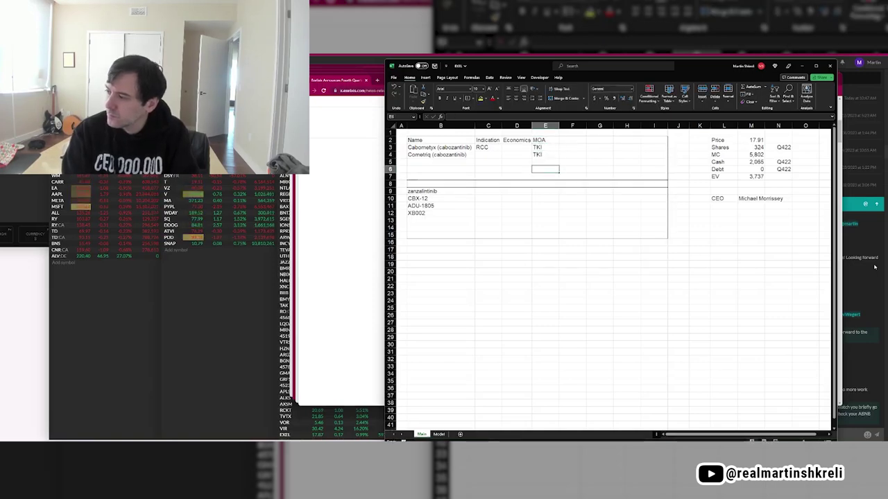
Check the release for XB002's mechanism and enter TF ADC in E12.
key("Return")
key("Return")
key("Down")
key("Down")
key("Down")
key("Down")
key("alt+Tab")
key("Escape")
type("TF ADC")
Add XL102 from the release to the pipeline list in B13 with CDK7 as its mechanism in E13.
key("alt+Tab")
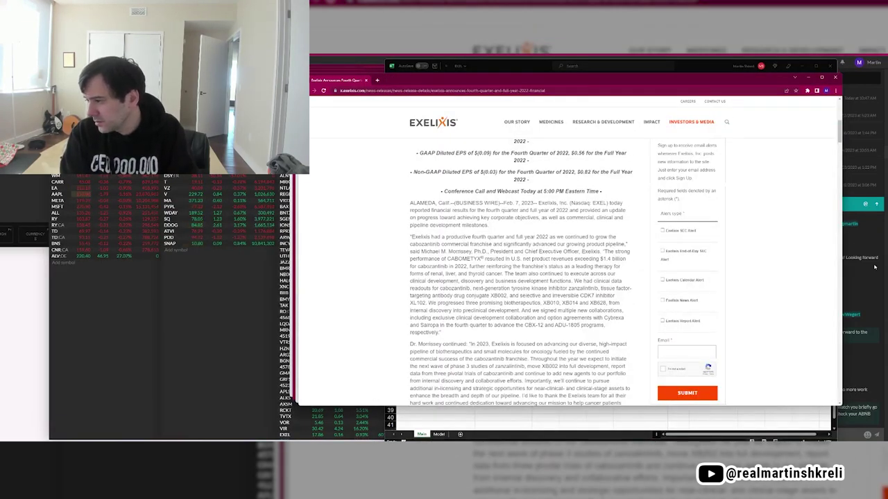
key("alt+Tab")
key("Left")
key("Left")
key("Left")
type("XL")
key("alt+Tab")
key("alt+Tab")
type("L102")
key("Tab")
key("Tab")
key("Tab")
type("CDK7")
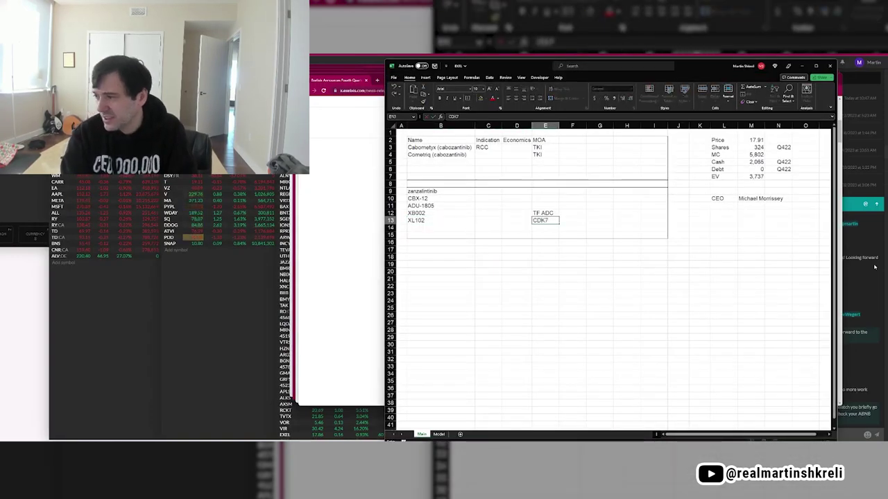
Look up the next preclinical biotherapeutic in the release and add XB010 to the pipeline list in B14.
key("alt+Tab")
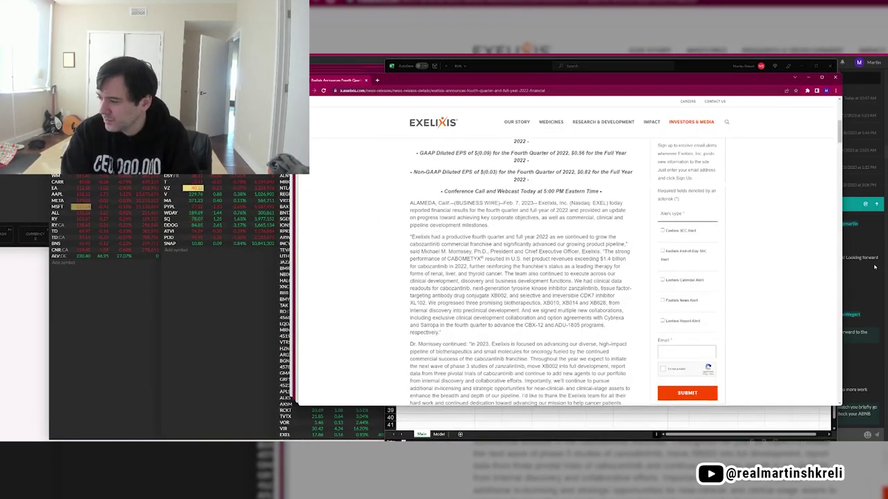
key("alt+Tab")
key("Return")
type("XB002")
key("alt+Tab")
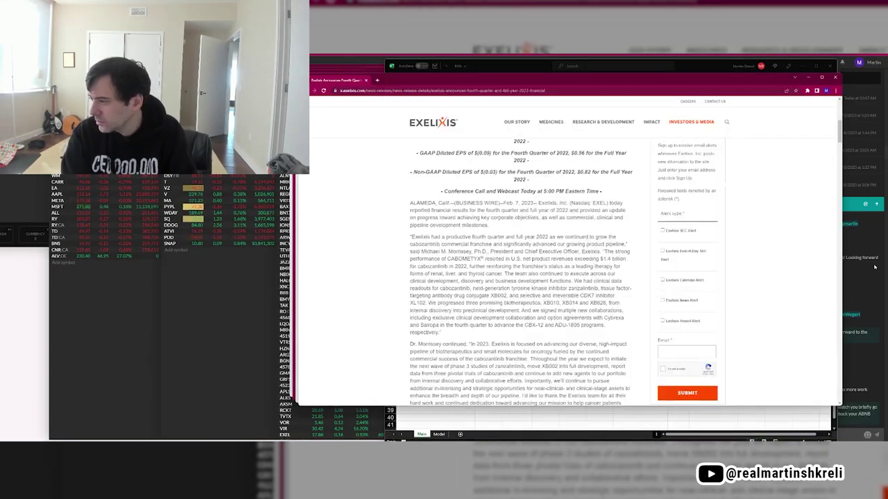
key("alt+Tab")
type("XB010")
key("Return")
Add the remaining preclinical biotherapeutics from the release, XB014 in B15 and XB628 in B16.
key("alt+Tab")
key("alt+Tab")
type("XB628")
key("alt+Tab")
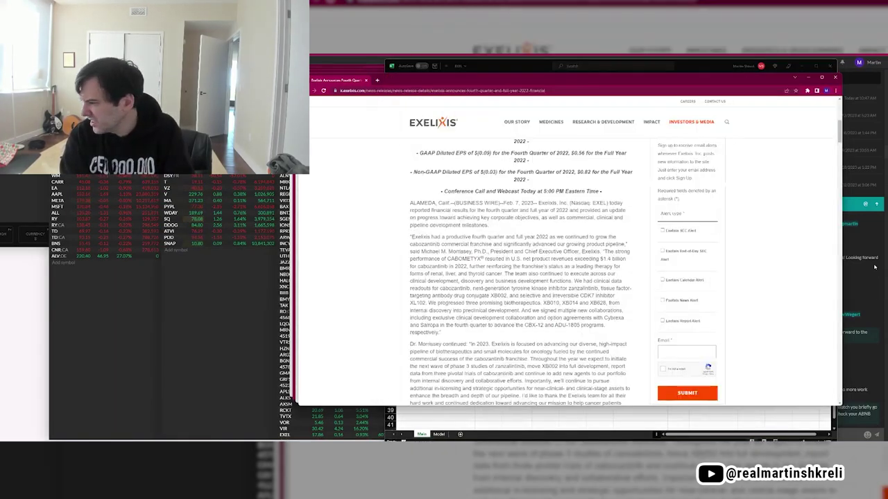
key("alt+Tab")
key("Up")
type("XB")
key("alt+Tab")
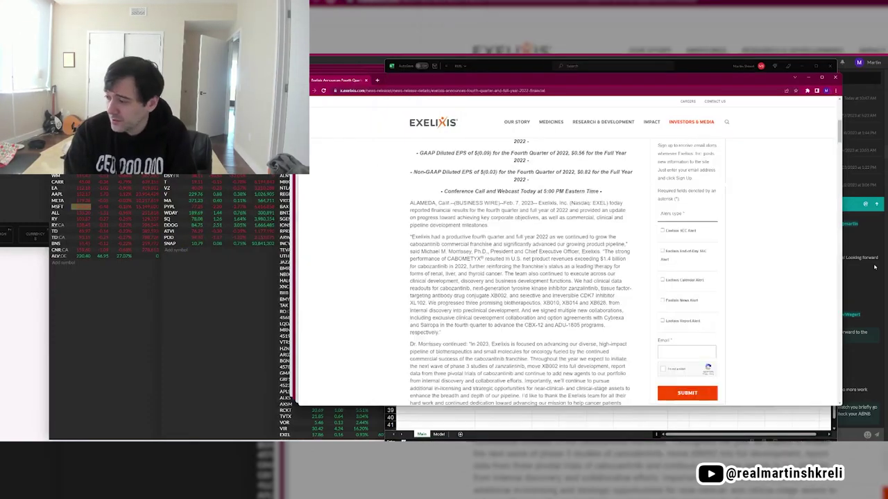
key("alt+Tab")
key("alt+Tab")
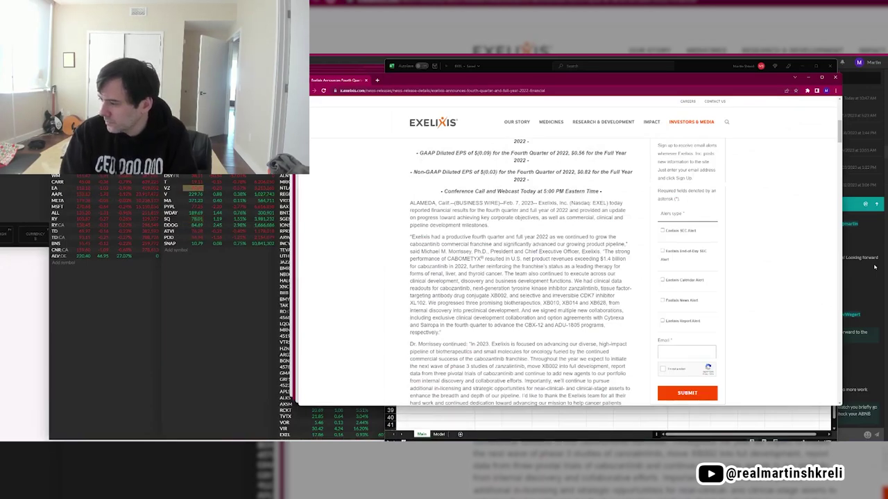
key("alt+Tab")
Review the pipeline names and the marketed product entries in the Main sheet's drug table.
key("Down")
key("Down")
key("Left")
key("Left")
key("Right")
key("Up")
key("ctrl+shift+Up")
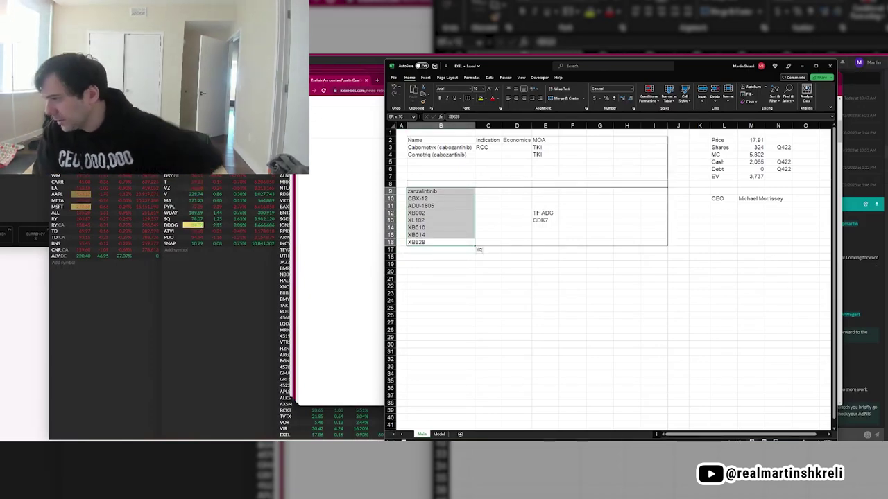
left_click_drag(689, 69, 681, 58)
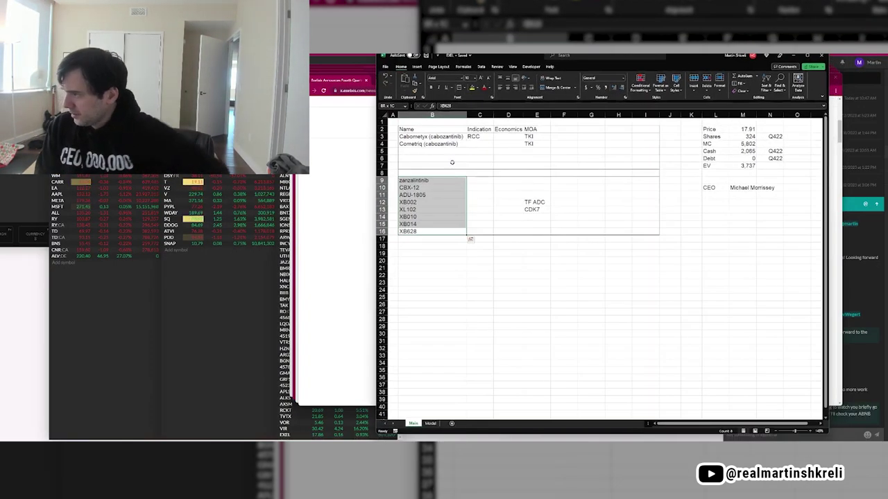
left_click_drag(428, 143, 538, 130)
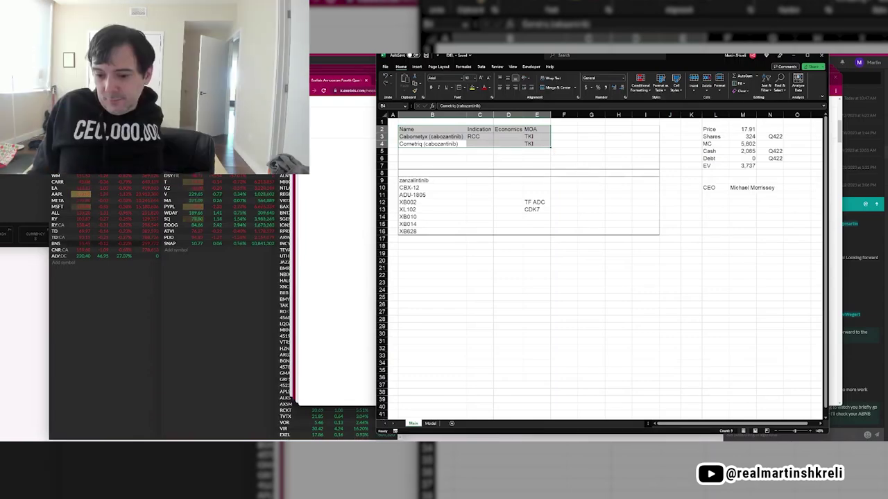
left_click(541, 215)
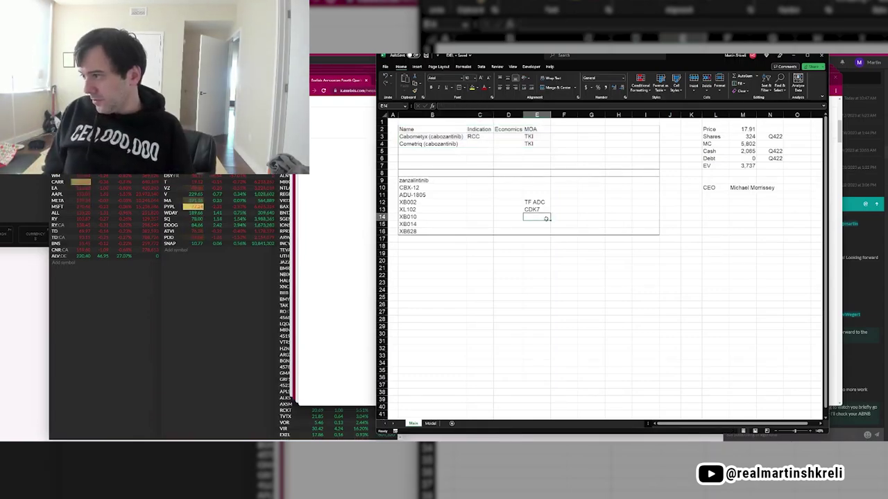
Read through the release's financial results, insert a row above Product on the Model sheet, and label it Cabo in B3.
left_click(308, 300)
scroll(619, 287, "down", 1)
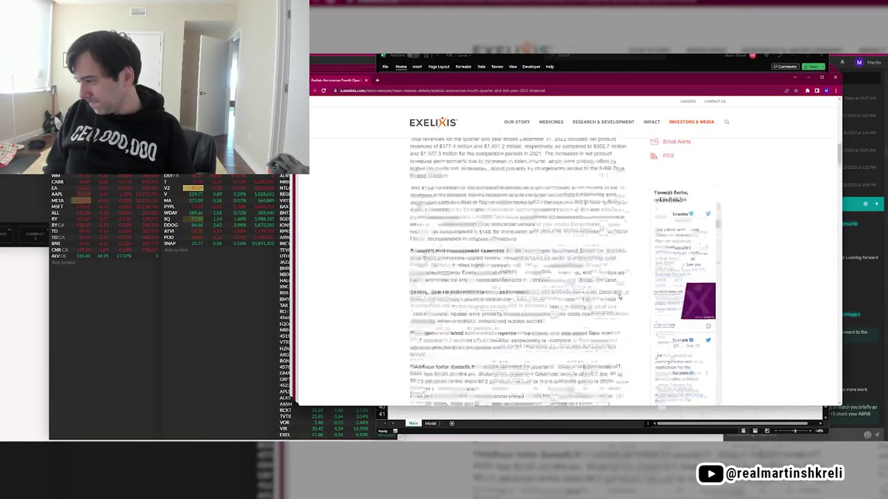
scroll(585, 300, "up", 3)
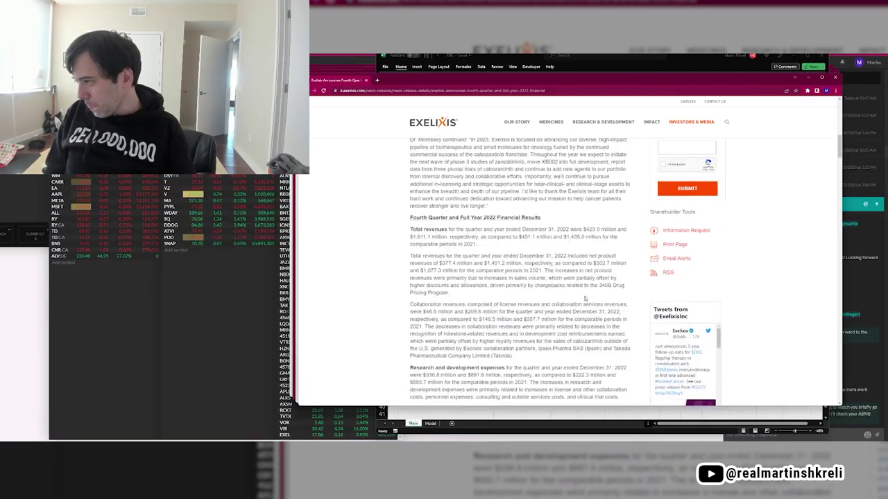
scroll(585, 298, "down", 8)
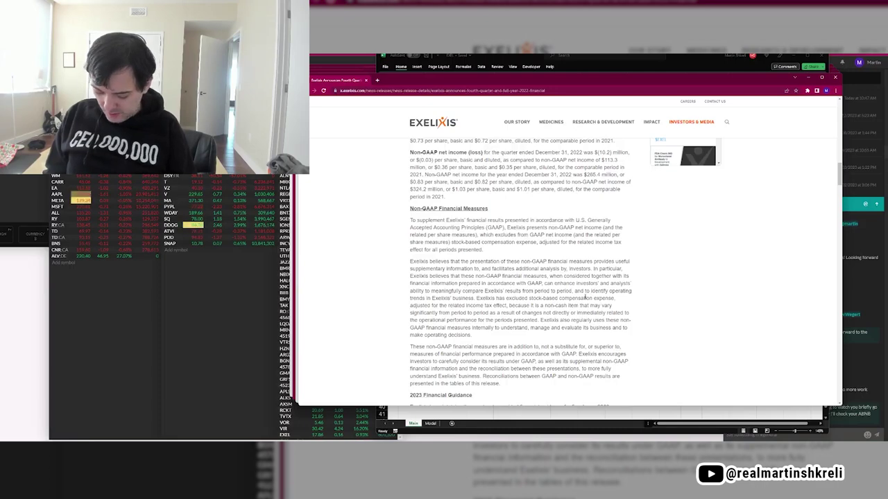
key("Left")
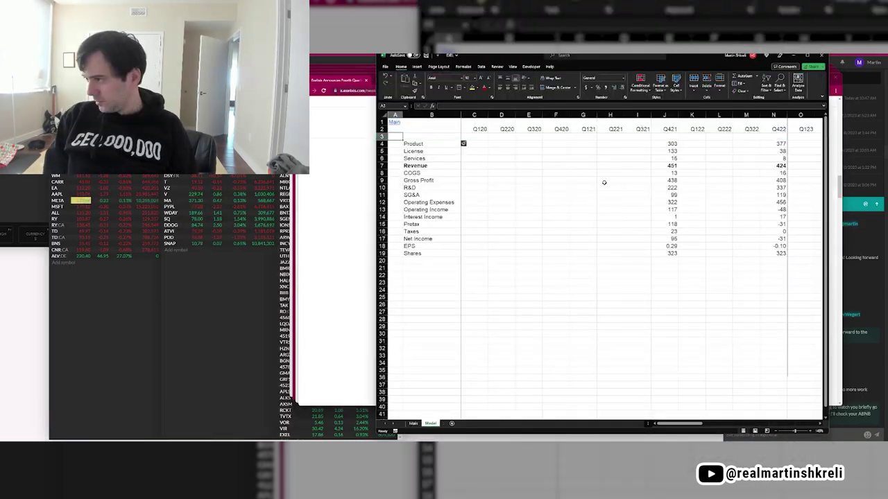
key("Right")
type("Cabo")
key("Right")
key("Right")
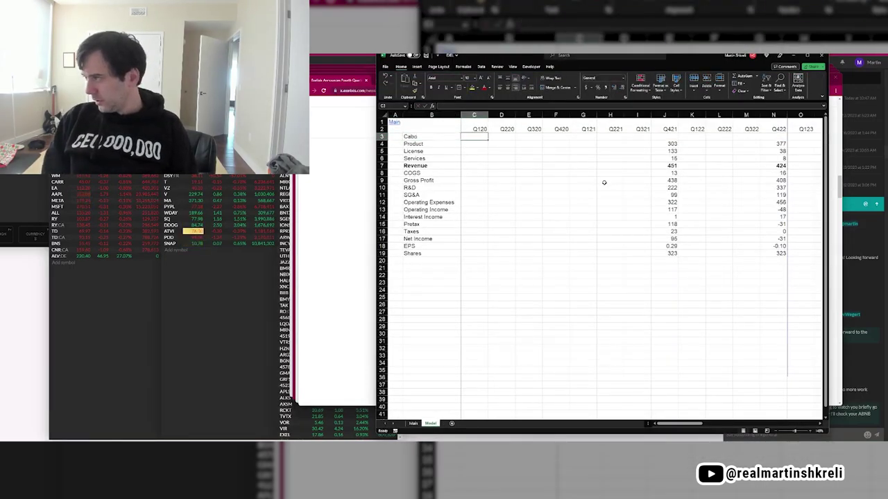
Enter 377.4 as the Q422 Cabo revenue in N3 of the Model sheet.
key("Right")
key("Right")
key("Right")
key("Right")
key("Right")
key("Right")
key("Right")
key("Right")
key("Right")
key("Right")
type("377.4")
key("Return")
key("Home")
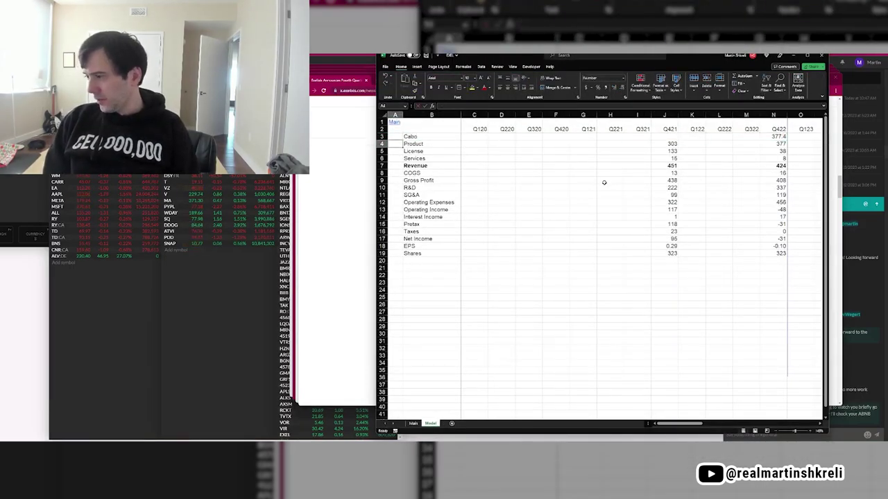
Format the Q422 Cabo value in N3 as a number with zero decimal places and a thousands separator.
key("Up")
key("Right")
key("ctrl+Right")
key("ctrl+1")
key("Down")
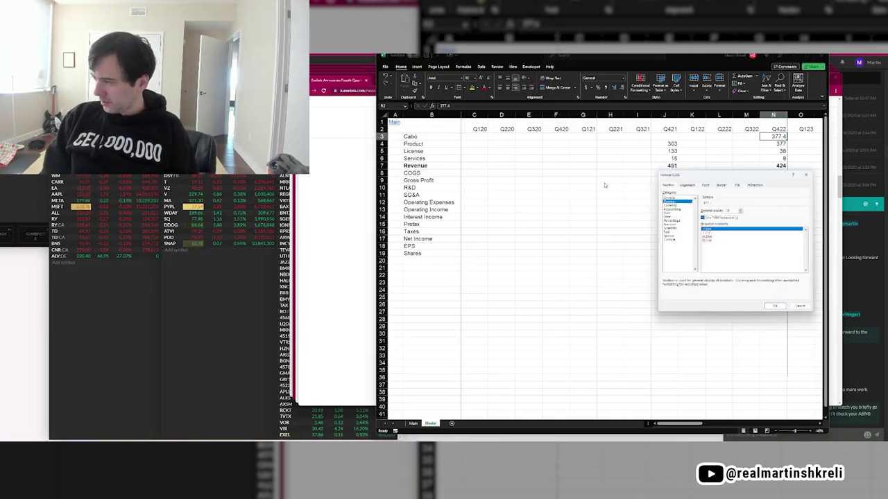
key("Tab")
type("0")
key("Return")
Add a new worksheet after the Model sheet and name it Cabometyx.
key("ctrl+Page_Up")
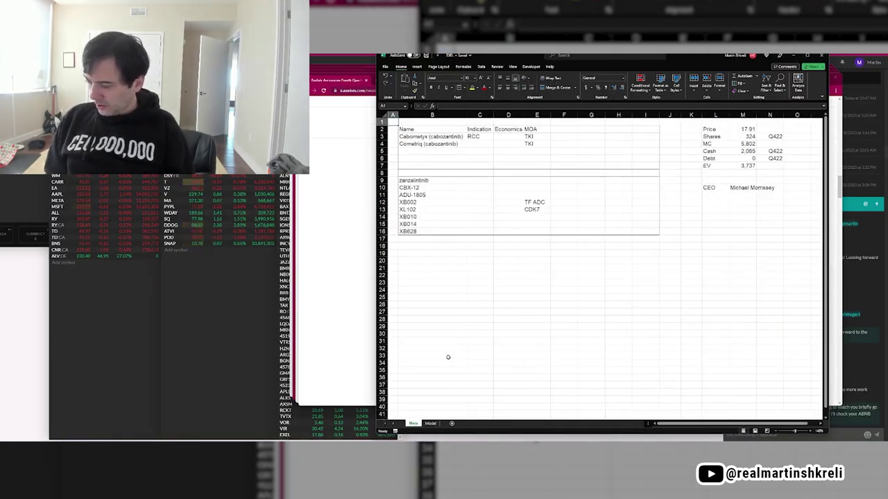
left_click(452, 423)
left_click_drag(431, 423, 453, 424)
double_click(451, 424)
type("Cabometyx")
key("Return")
key("ctrl+Page_Up")
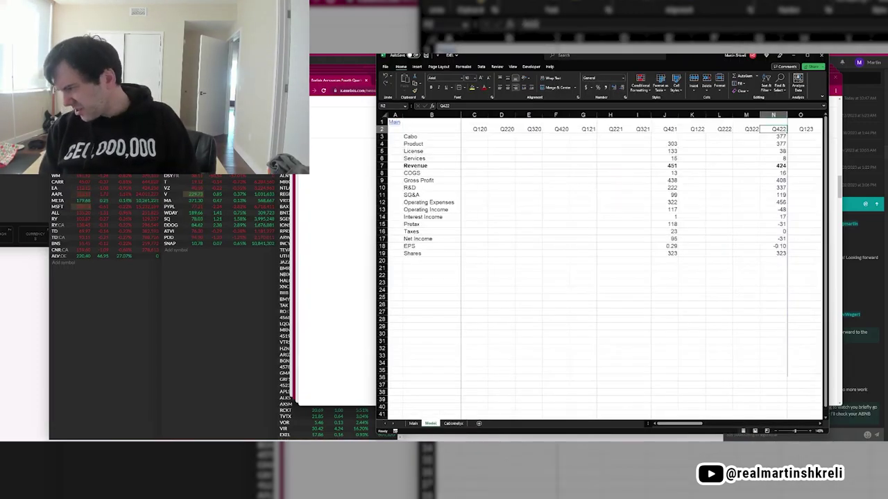
On the Cabometyx sheet, enter Main in A1 and the label Brand in B2 with Cabometyx beside it in C2.
key("ctrl+Page_Up")
key("ctrl+Page_Down")
key("ctrl+Page_Down")
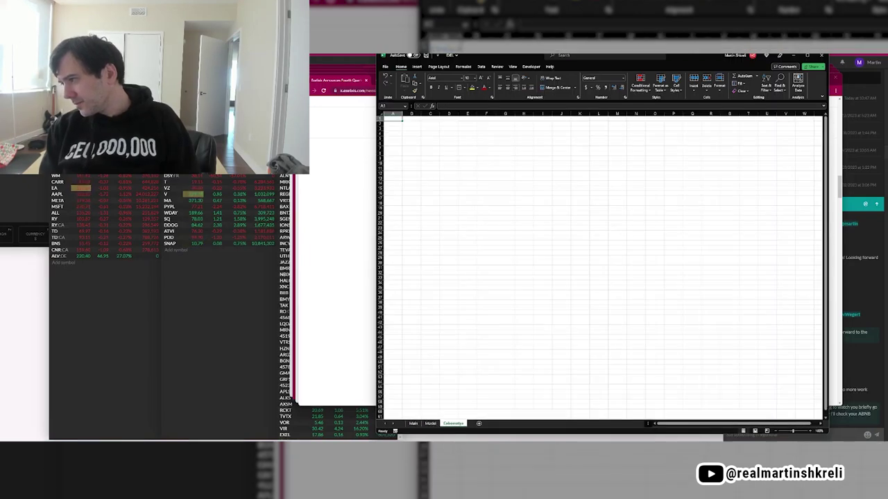
type("Main")
key("Return")
key("Right")
type("Brand")
key("Tab")
type("Cabom")
Review the marketed and pipeline drug blocks on the Main sheet alongside the cash and EV calculations.
key("ctrl+Page_Up")
key("ctrl+Page_Up")
left_click(477, 181)
left_click_drag(440, 181, 663, 227)
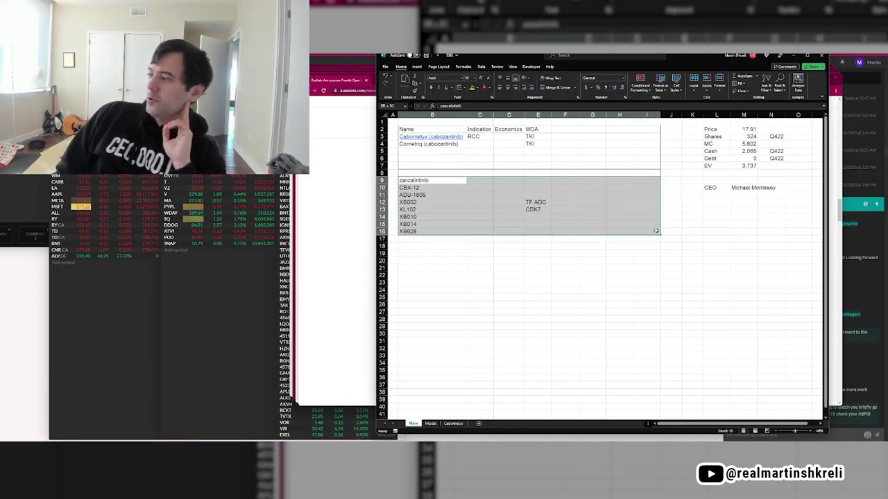
left_click(746, 166)
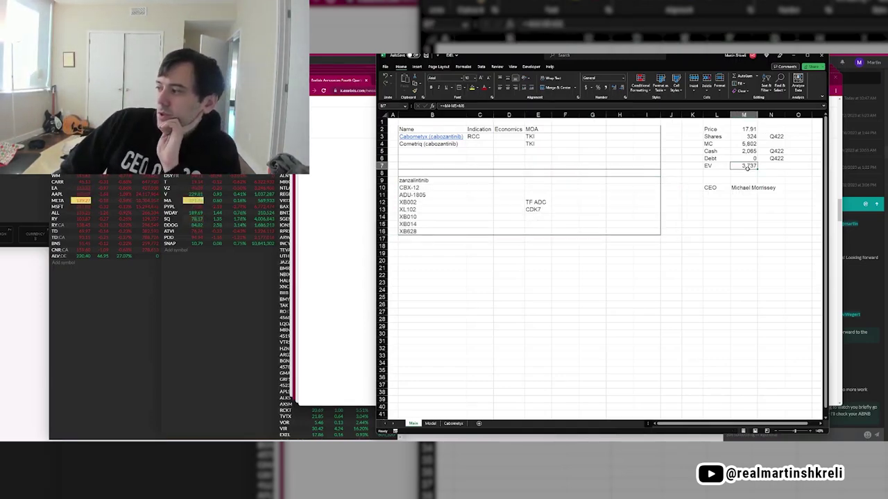
left_click_drag(711, 168, 749, 172)
left_click(747, 150)
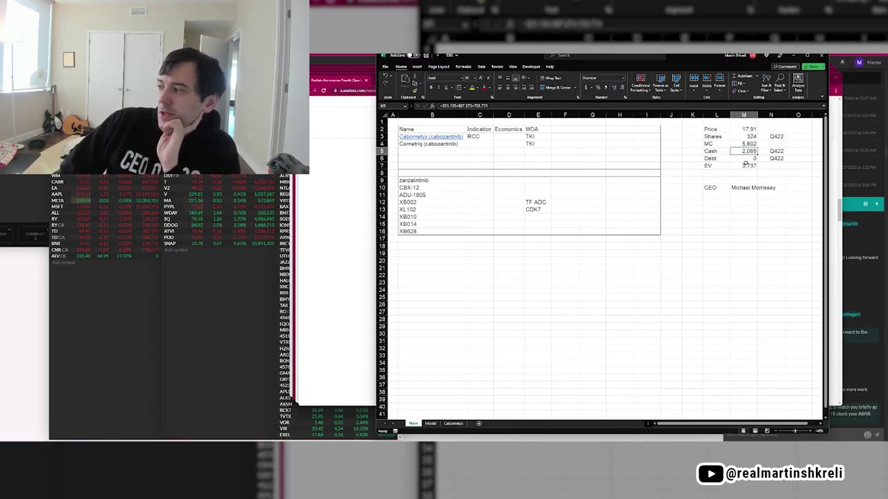
left_click_drag(422, 128, 653, 165)
left_click(780, 174)
left_click(751, 166)
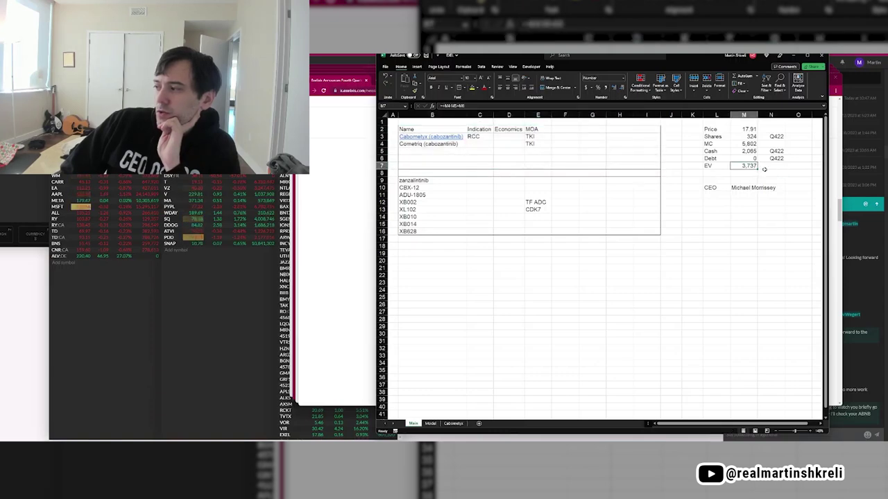
left_click_drag(416, 180, 656, 232)
Delete the empty table cells B5:I7 below the marketed products, shifting the pipeline block up.
left_click_drag(403, 151, 659, 166)
key("ctrl+minus")
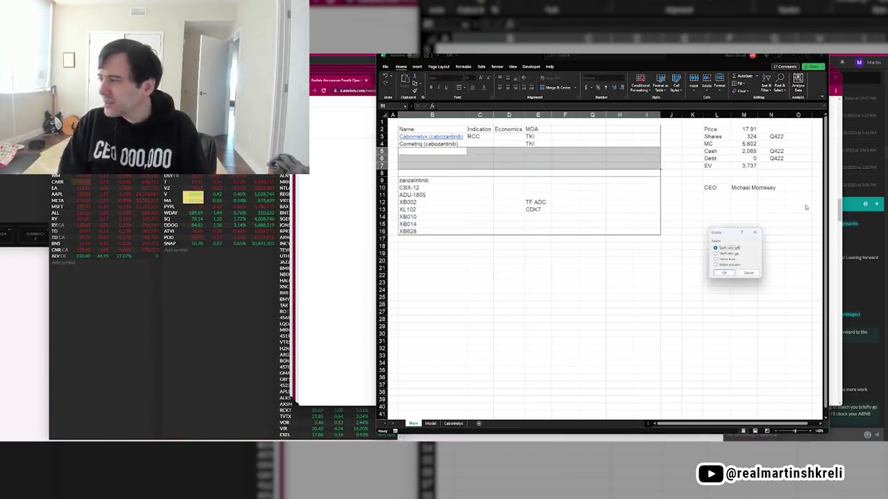
key("r")
key("Return")
Add the column heading Phase in F5 for the pipeline and Approved in F2 for the marketed drugs.
key("Down")
key("Right")
key("Right")
key("Right")
key("Right")
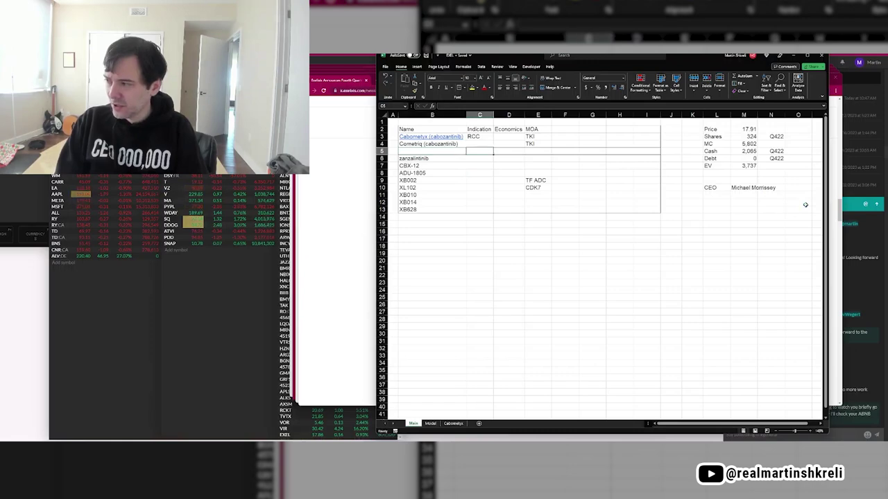
type("Phase")
key("Up")
key("Up")
key("Up")
type("Appro")
Enter TKI as the MOA for zanzalintinib in E6.
key("Down")
key("Down")
key("Down")
key("Down")
key("Left")
type("TKI")
key("Return")
key("Up")
key("Left")
type("TKI")
key("Right")
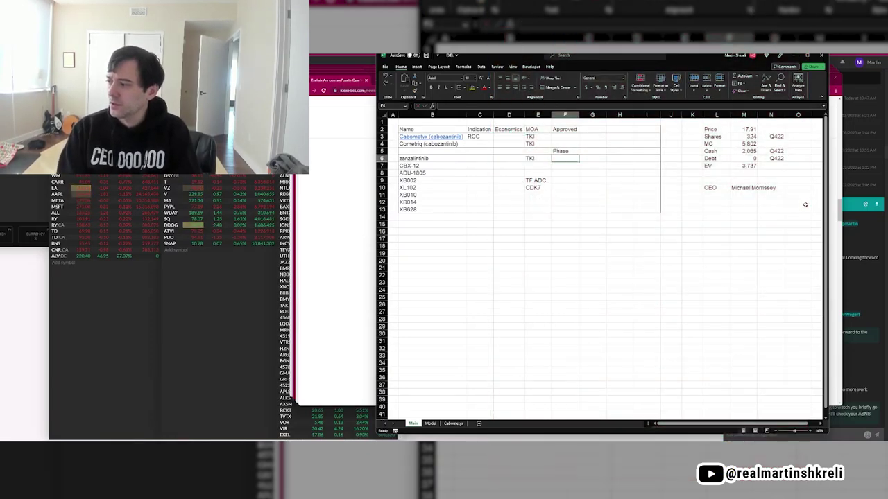
Search the web in a new browser window for genmab tissue factor.
key("Down")
key("Left")
key("Left")
key("Down")
key("Up")
key("Right")
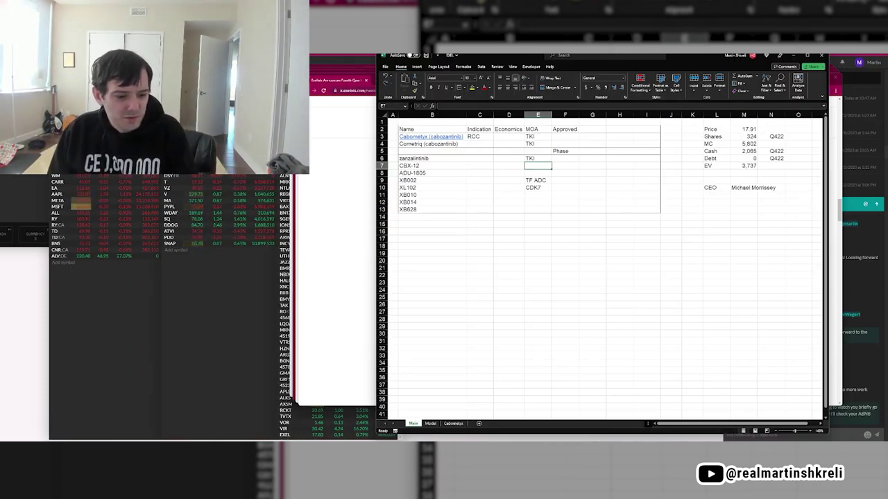
key("ctrl+n")
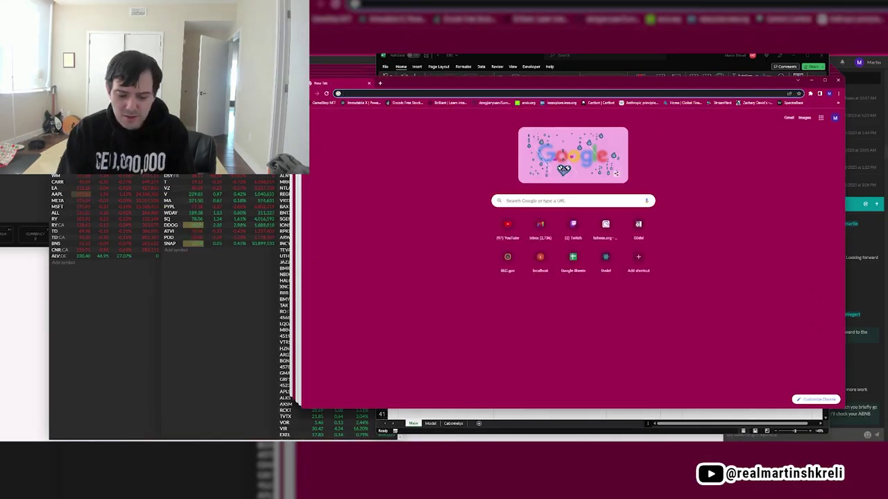
type("genmab tissue factor")
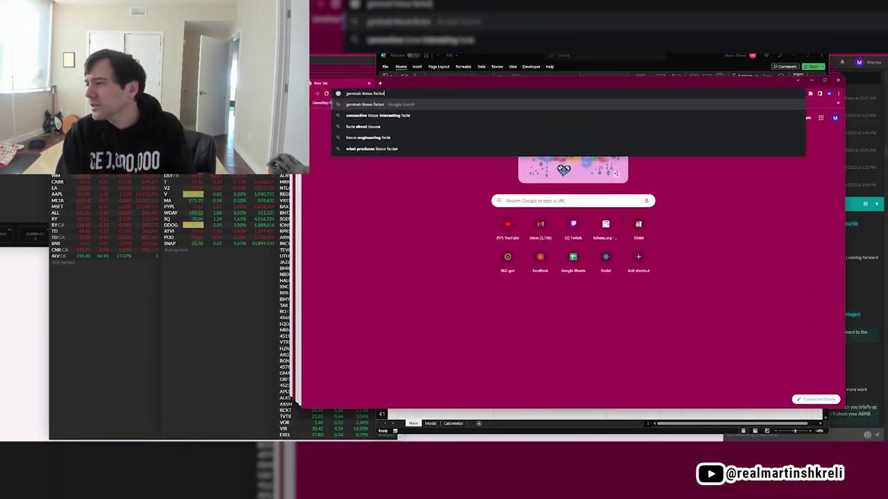
key("Return")
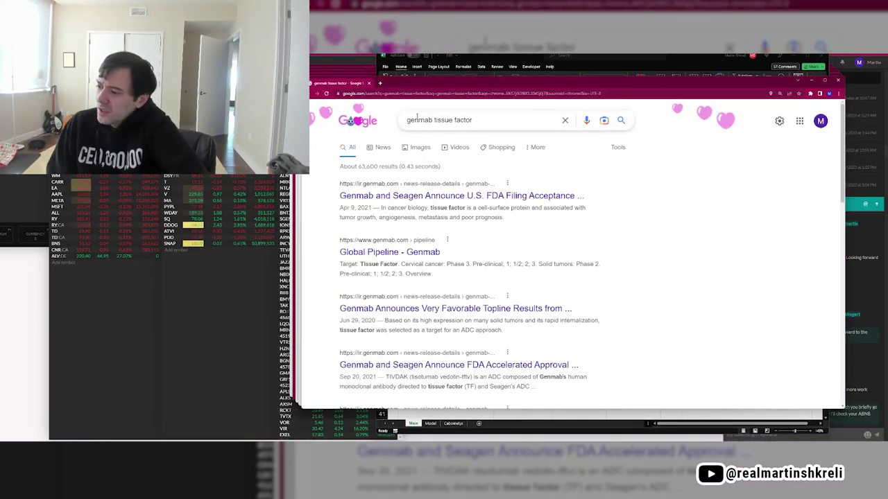
Switch to the Exelixis press release and read the corporate update on the CBX-12 collaboration with Cybrexa.
key("alt+Tab")
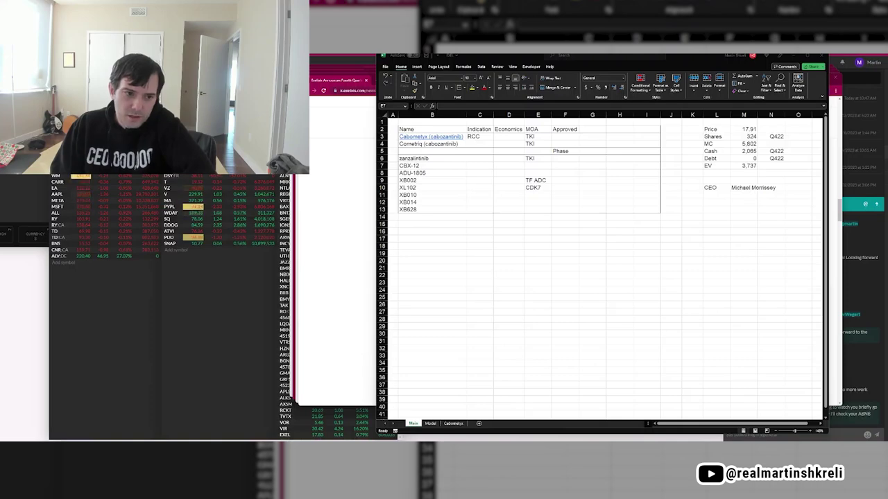
key("alt+Tab")
left_click_drag(246, 310, 189, 353)
scroll(208, 291, "down", 3)
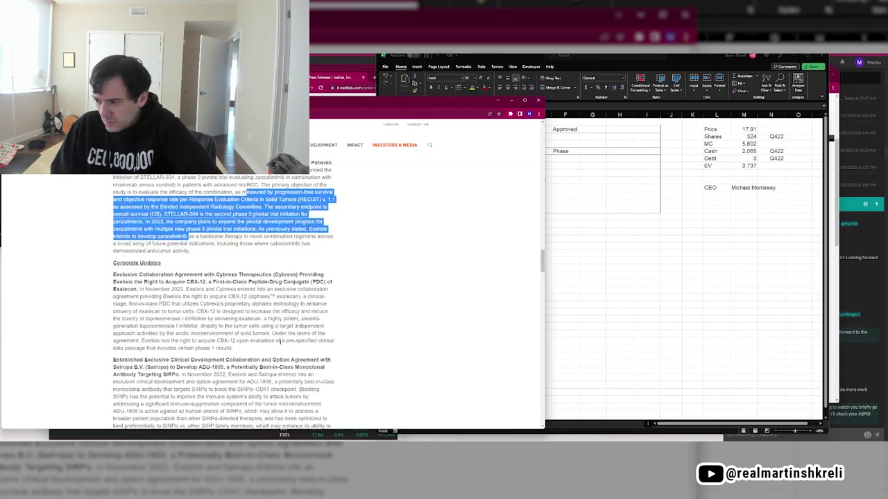
left_click_drag(263, 296, 297, 296)
left_click(292, 296)
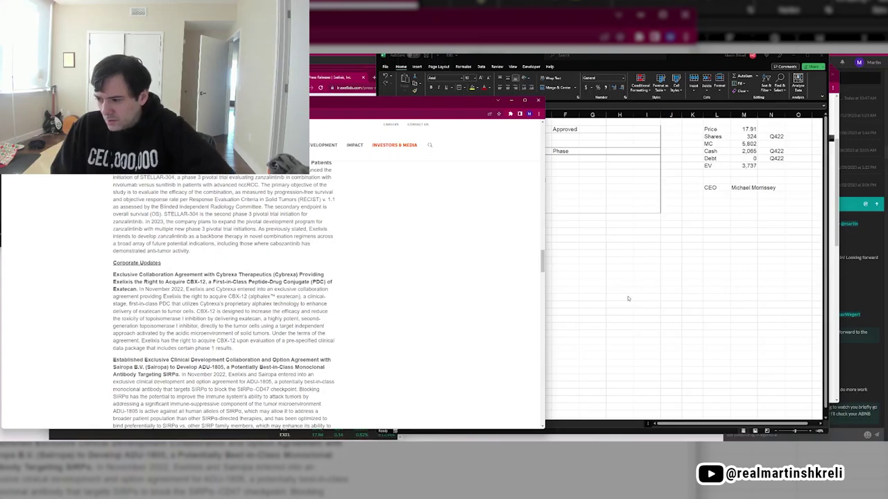
Back in the workbook, append (exetecan) to the CBX-12 name in B7 of the pipeline list.
key("alt+Tab")
left_click(451, 188)
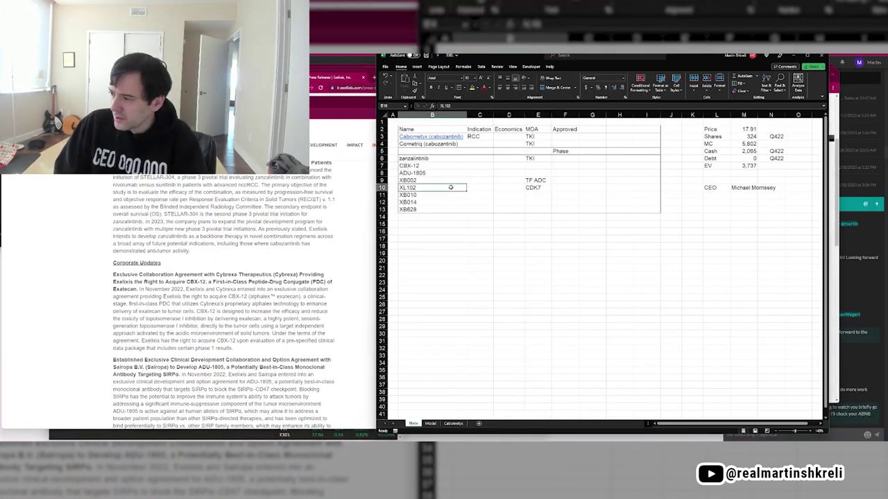
key("Up")
key("Up")
key("Up")
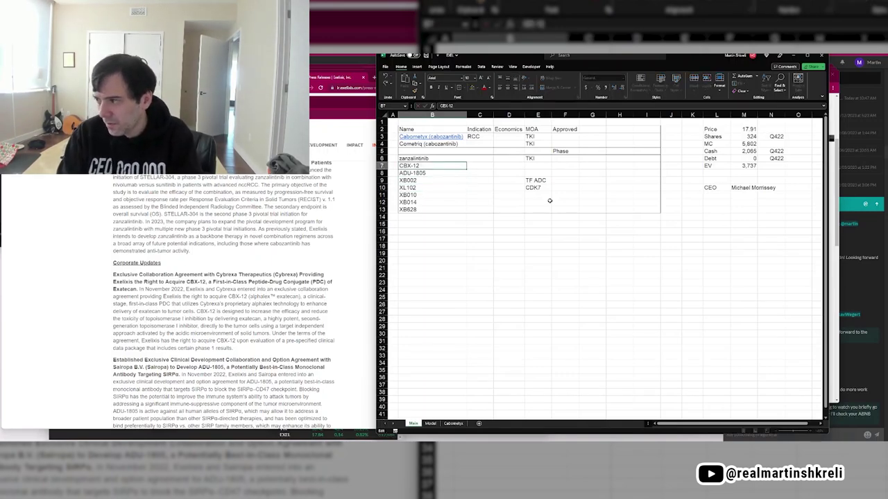
type("(exetecan")
key("Return")
Enter SIRPalpha as the MOA for ADU-1805 in E8.
key("Down")
key("Down")
key("Down")
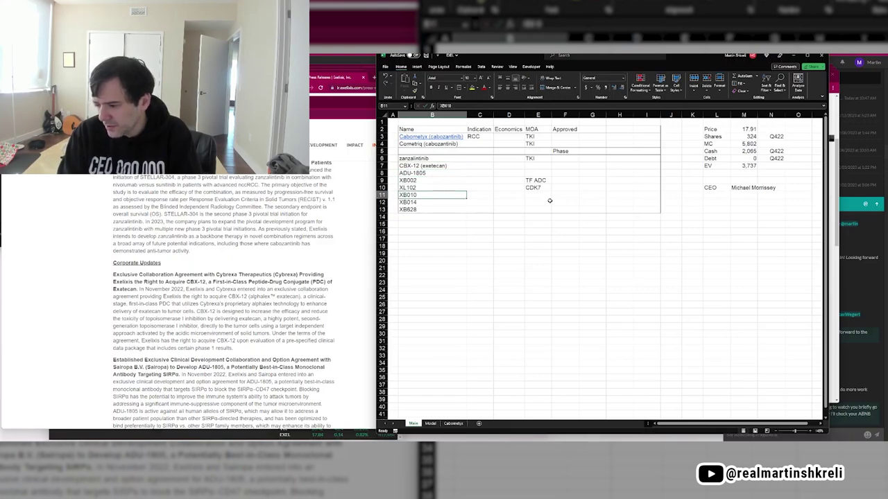
key("Up")
key("Right")
key("Right")
key("Up")
key("Up")
key("Right")
key("Up")
key("Down")
type("SIRPalpha")
key("Return")
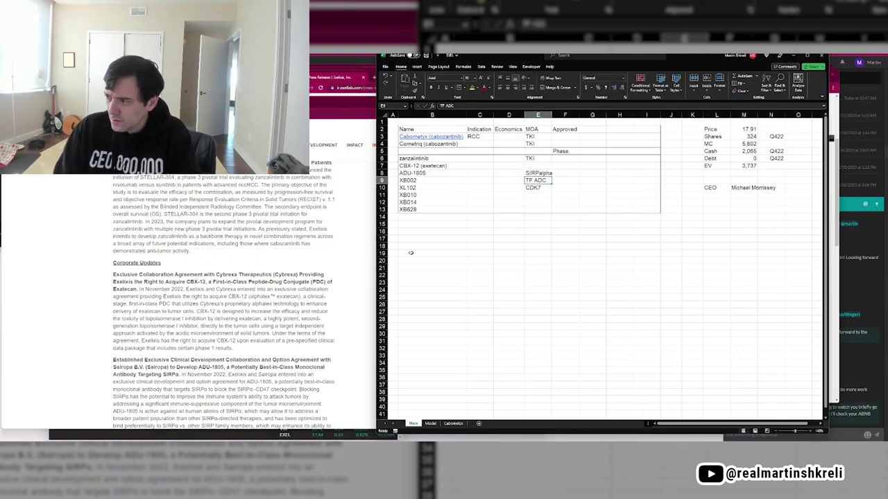
Enter Topo as the MOA for CBX-12 in E7.
key("Up")
key("Up")
type("Topo")
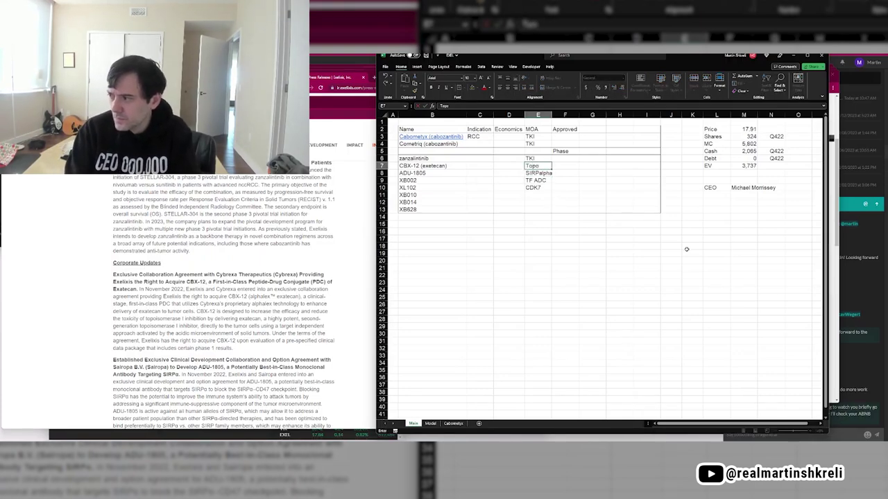
key("Return")
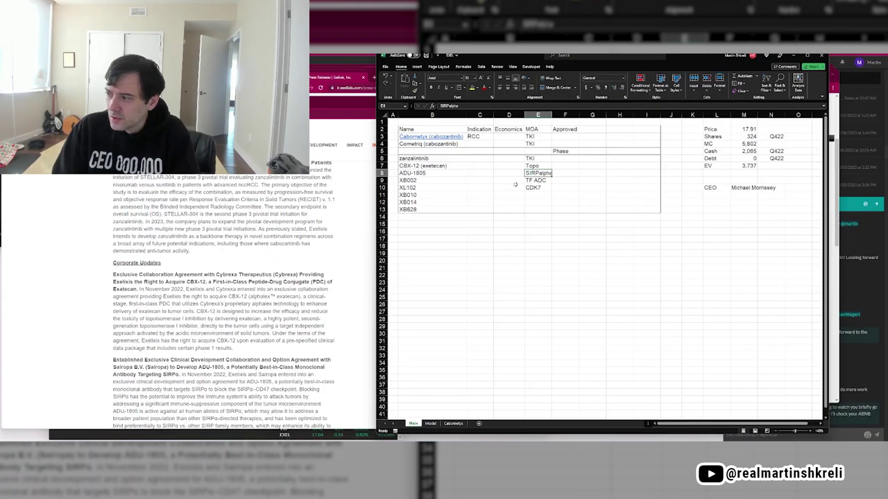
Skim the rest of the release's corporate updates and add the label Indication in B4 of the Cabometyx sheet.
left_click_drag(534, 195, 536, 202)
scroll(242, 235, "down", 5)
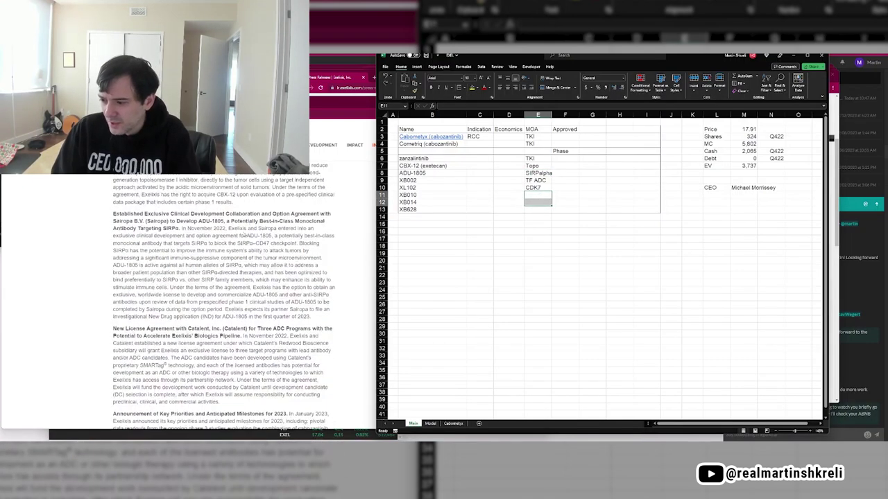
scroll(231, 228, "down", 6)
left_click(430, 137)
left_click(423, 150)
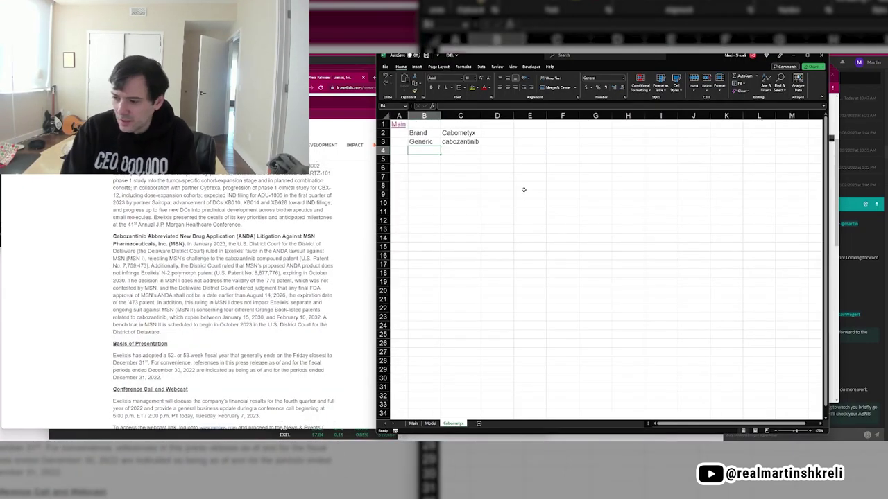
type("Indication")
key("Tab")
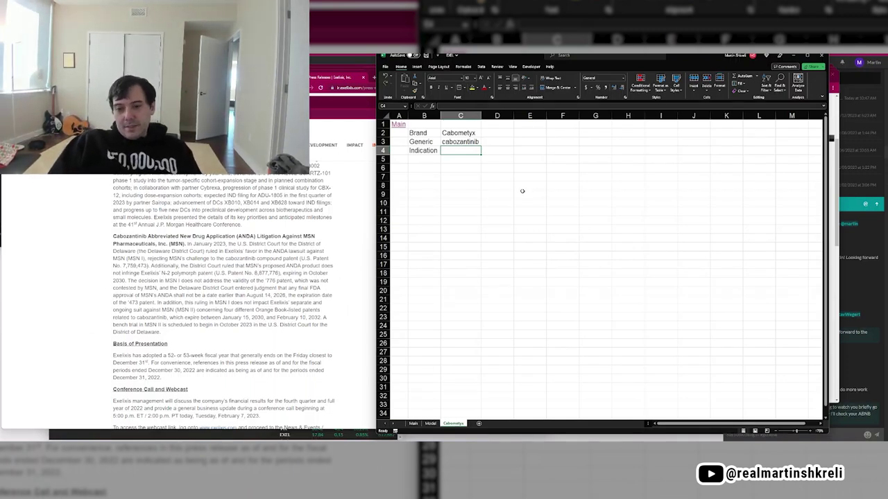
Switch to the Biopharma workbook and calculate Exelixis's market cap in F95 as price E95 times shares outstanding J95.
key("ctrl+Tab")
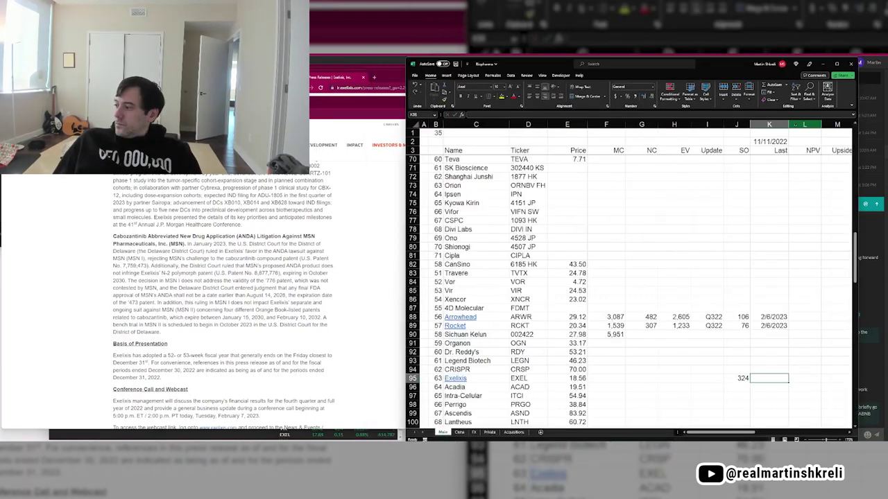
key("Left")
key("Left")
key("Left")
key("Left")
key("Left")
type("+")
key("Left")
type("*")
key("Right")
key("Right")
key("Right")
key("Right")
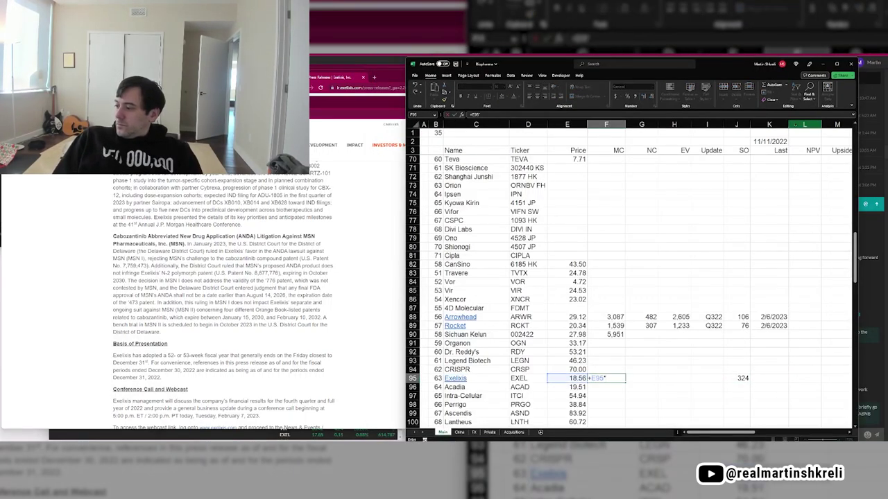
key("Tab")
Format the Exelixis market cap in F95 as a whole number with a thousands separator.
key("Right")
key("Left")
key("Left")
key("ctrl+1")
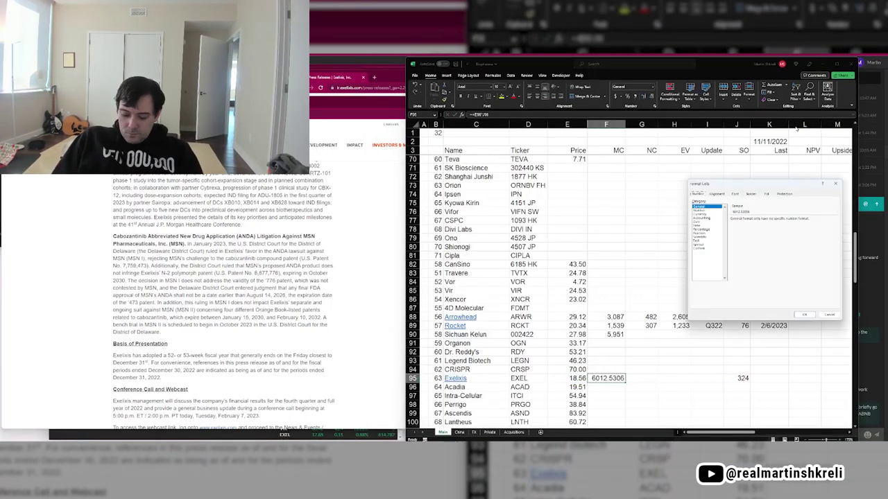
key("Return")
Copy the EV formula from Rocket's row in H89 to the Exelixis row in H95.
key("Right")
key("Right")
key("Up")
key("Up")
key("Up")
key("Up")
key("Up")
key("Up")
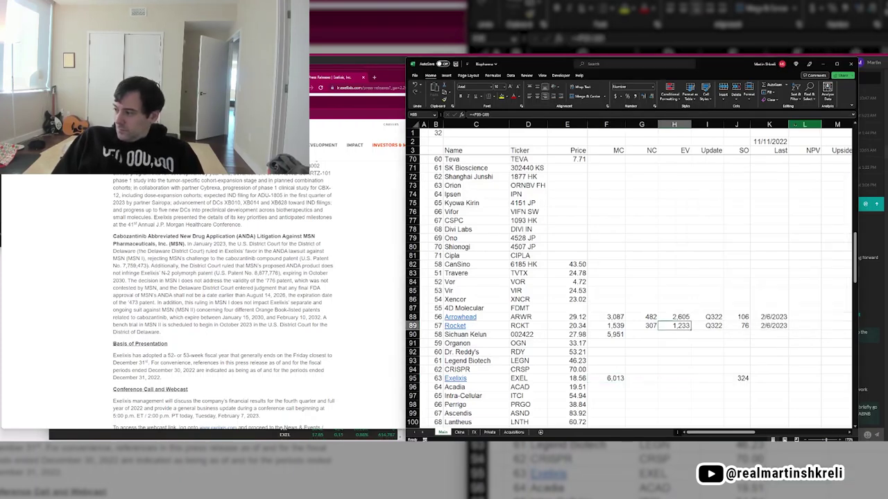
key("ctrl+c")
key("Down")
key("Down")
key("Down")
key("Down")
key("Down")
key("Down")
key("ctrl+v")
Record Q422 as the Exelixis update in I95 and 2/14/2023 as its last date in K95.
key("Right")
type("Q422")
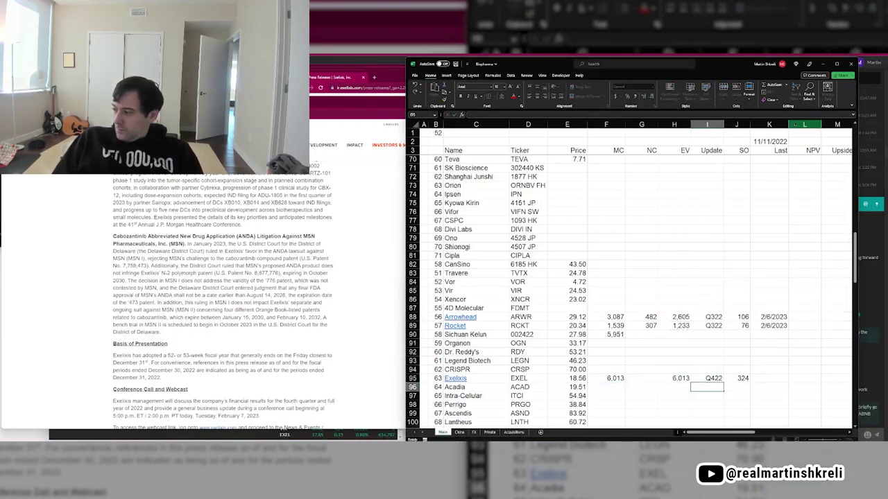
key("Right")
key("Right")
type("2/14/2023")
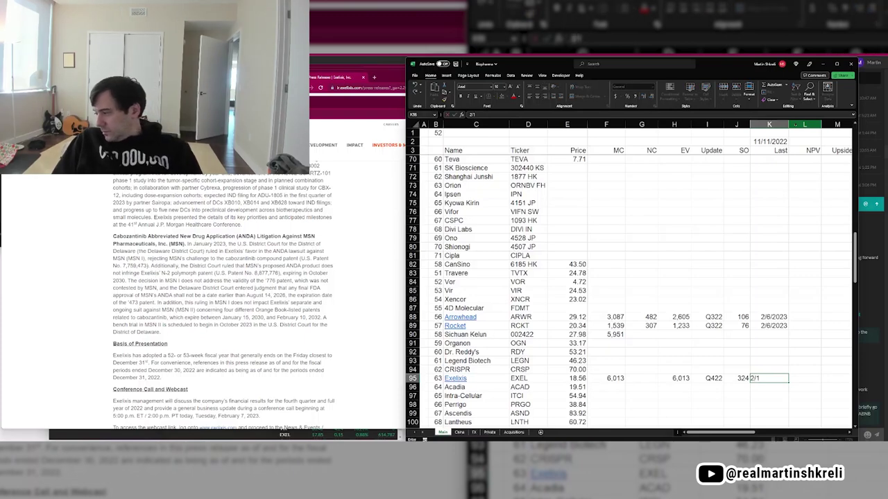
key("Left")
key("Left")
key("Left")
key("Left")
Switch to the EXEL workbook and extend the MSN patent note in C5 of the Cabometyx sheet with ", making 8/14/26 earliest generic date".
key("ctrl+Tab")
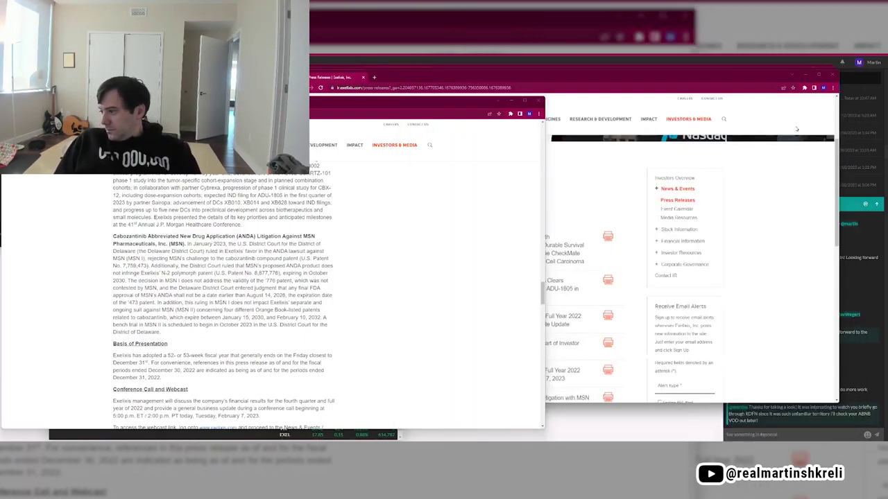
key("Up")
key("Up")
key("F2")
type(".")
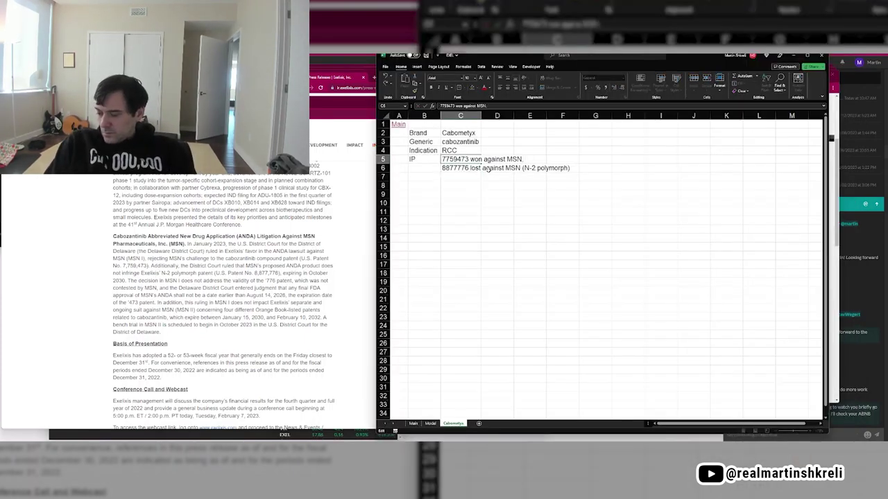
key("BackSpace")
type(", making")
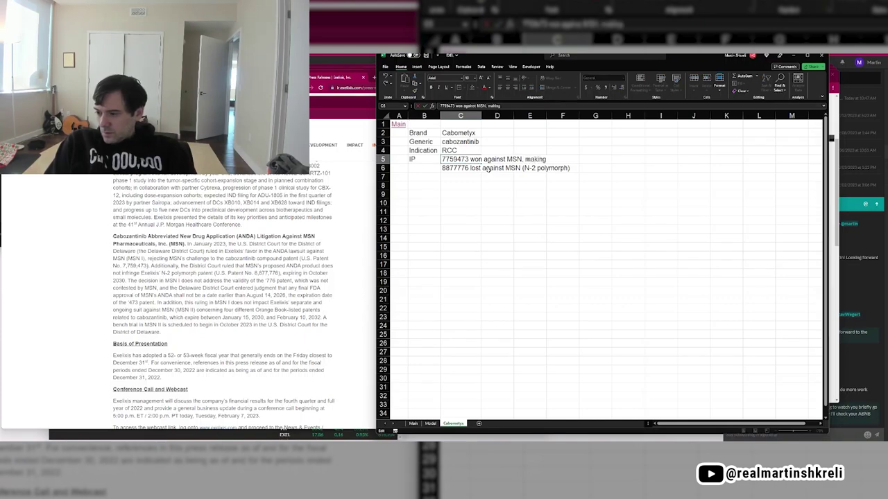
type(" 8/14/26 ea")
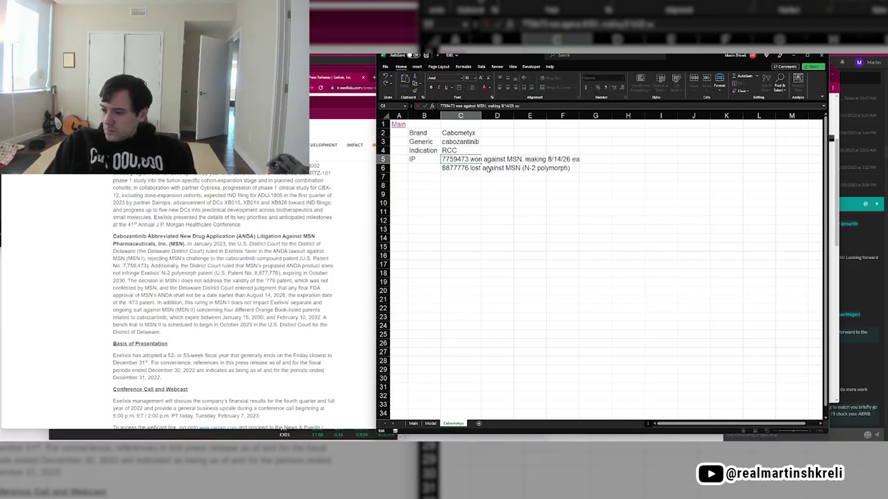
type("rliest")
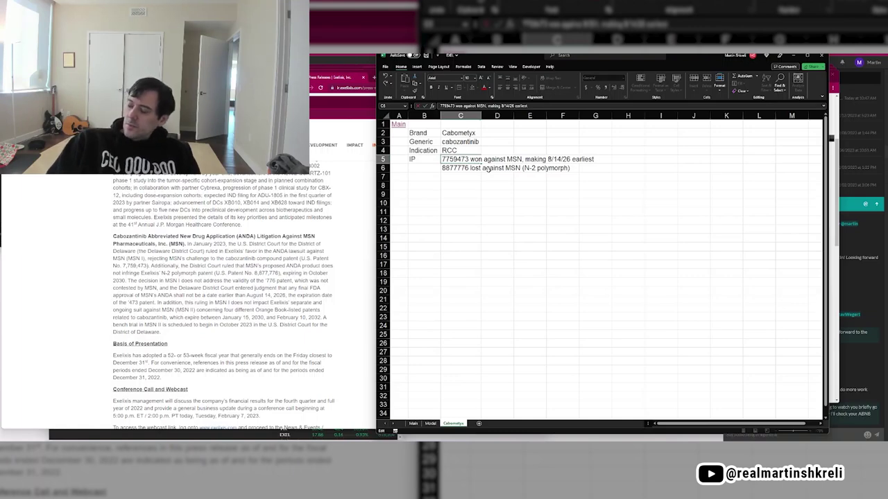
type(" generic date")
key("Return")
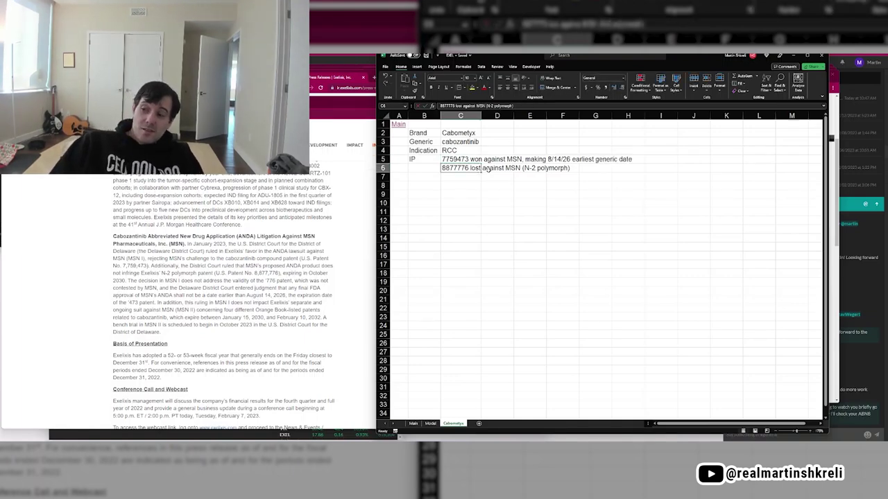
Review the quarterly columns of the Model sheet and the Exelixis press release list.
key("ctrl+Page_Up")
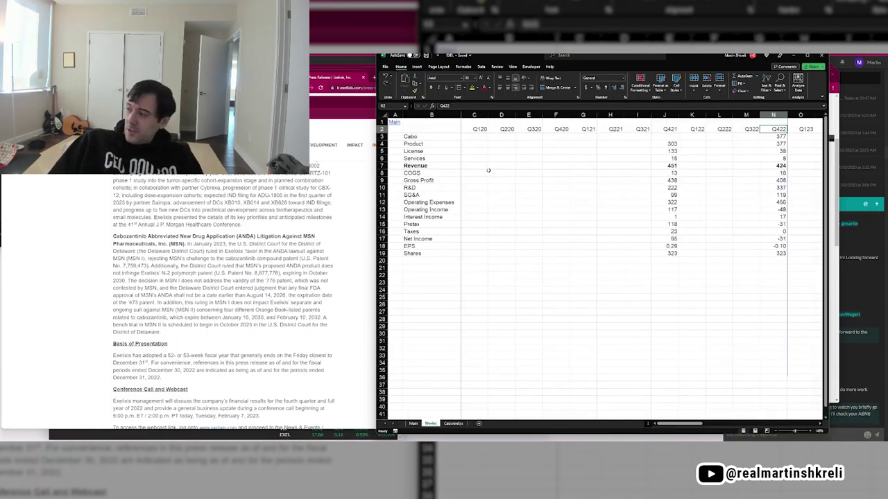
key("Left")
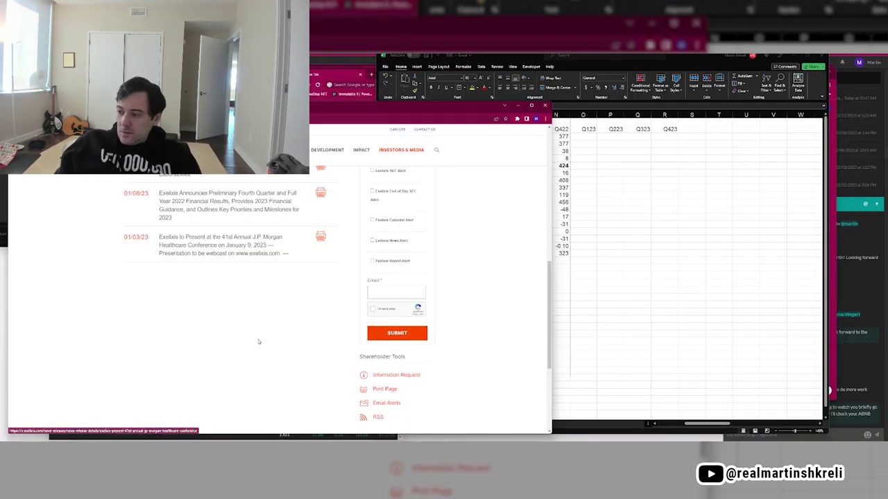
scroll(243, 263, "up", 15)
left_click(681, 261)
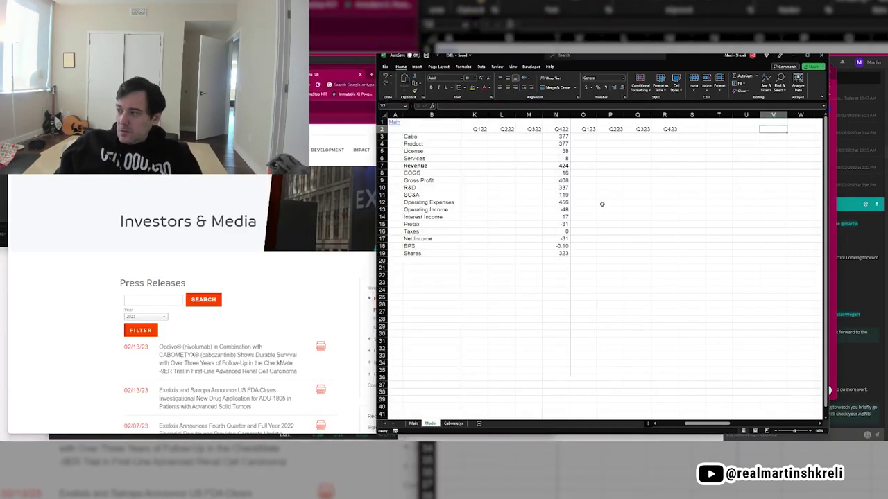
left_click_drag(532, 247, 451, 238)
left_click(725, 215)
Widen the MOA column E slightly on the Main sheet so that the SIRPalpha entry fits.
left_click(414, 424)
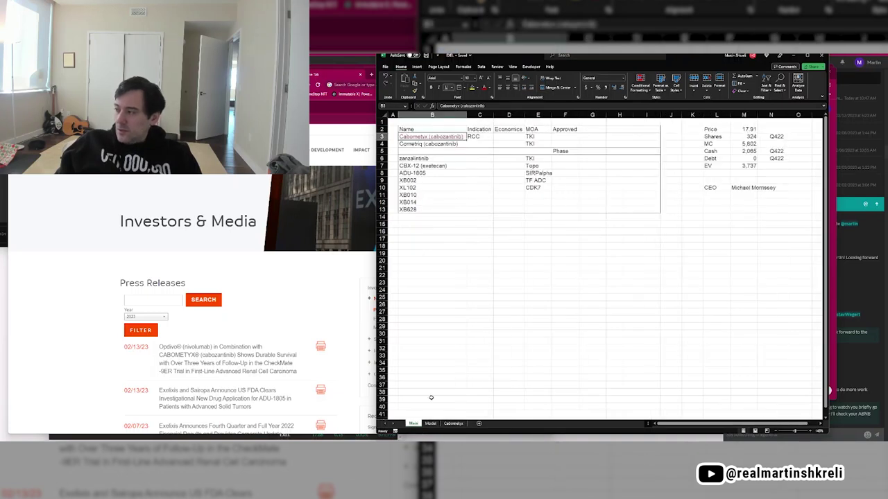
left_click(747, 182)
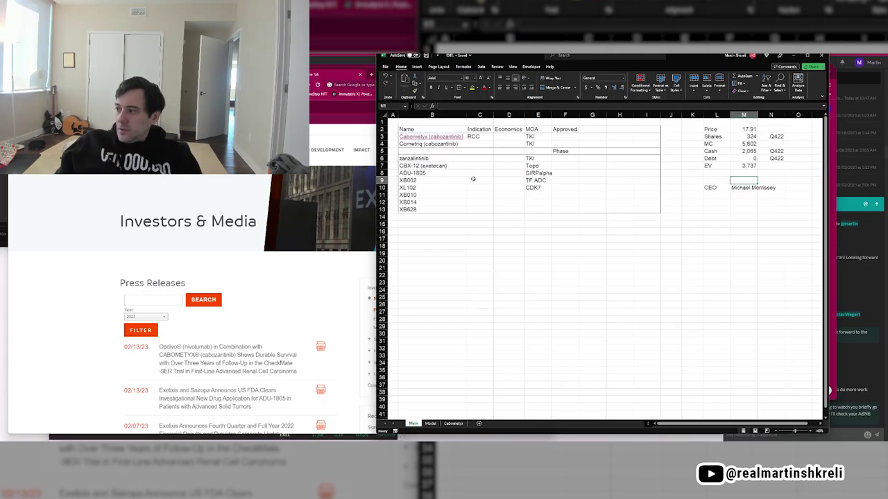
left_click(536, 168)
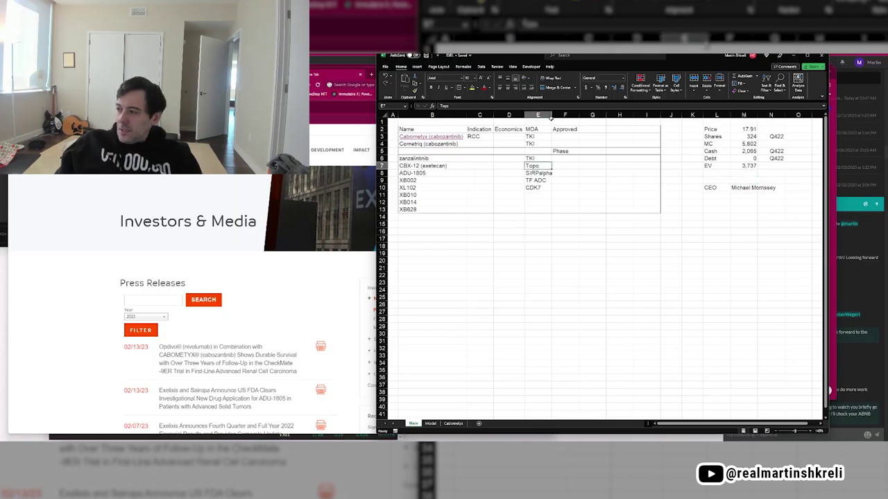
left_click_drag(551, 116, 555, 116)
Examine the drug table on the Main sheet, from the approved products through the pipeline candidates and their mechanisms.
left_click(464, 181)
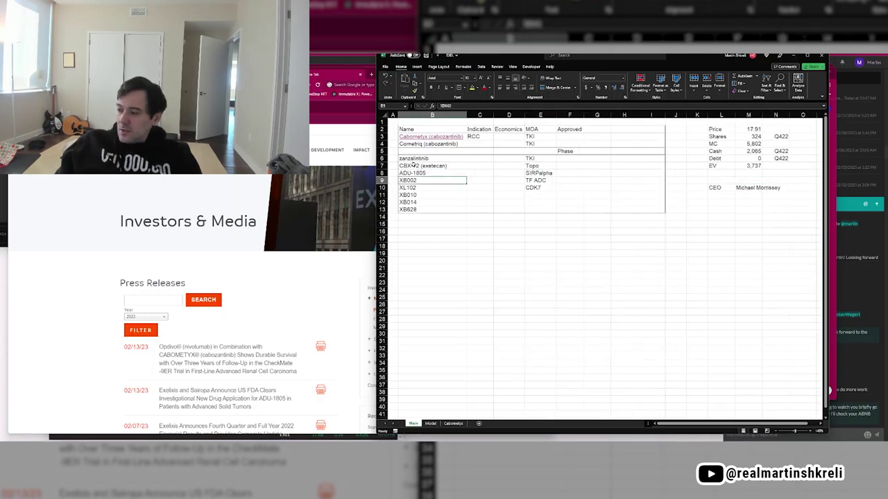
mouse_move(414, 161)
left_mouse_down()
mouse_move(646, 212)
mouse_move(405, 152)
mouse_move(403, 162)
mouse_move(430, 160)
left_mouse_up()
left_click(645, 210)
left_click(408, 157)
left_click(430, 160)
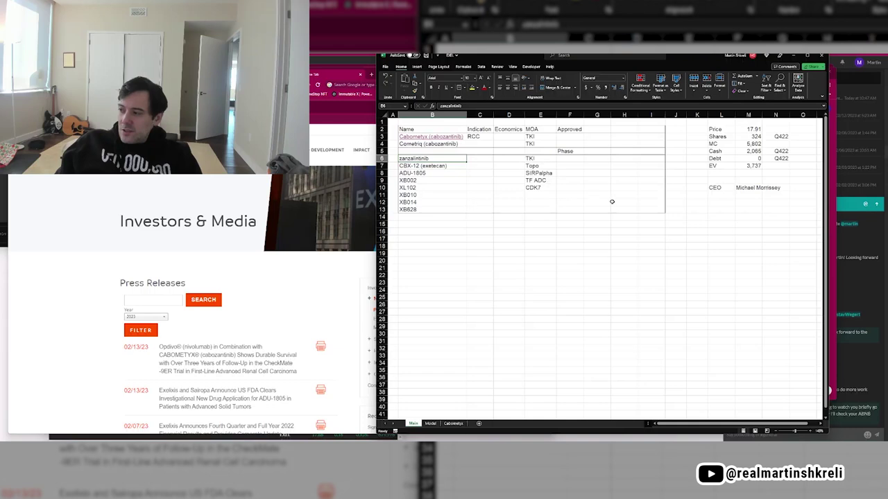
mouse_move(650, 216)
left_mouse_down()
mouse_move(528, 180)
mouse_move(426, 127)
left_mouse_up()
left_click_drag(423, 129, 611, 170)
mouse_move(541, 180)
left_mouse_down()
mouse_move(392, 175)
mouse_move(548, 185)
left_mouse_up()
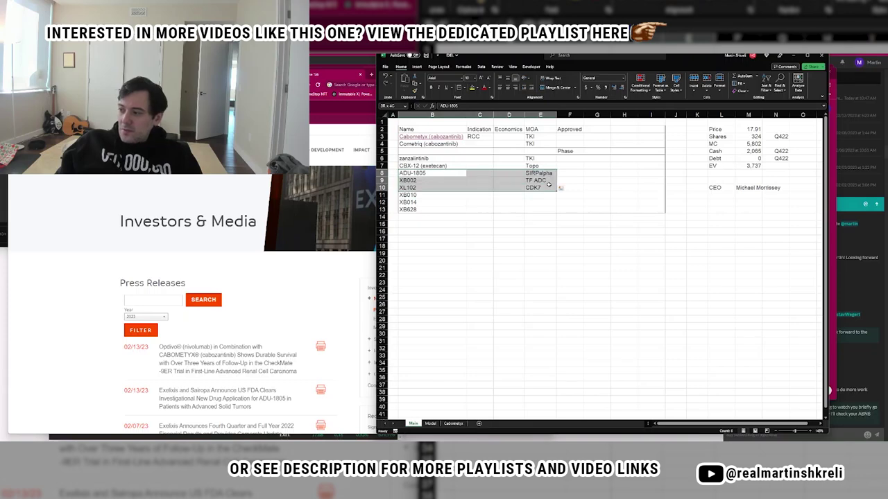
Close the EXEL workbook with its changes saved, and close the empty browser tab.
left_click(821, 55)
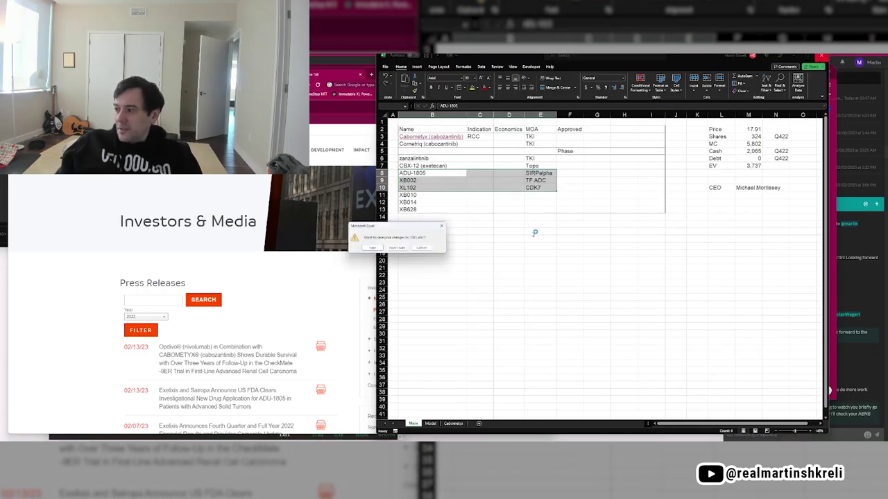
key("Return")
left_click(409, 75)
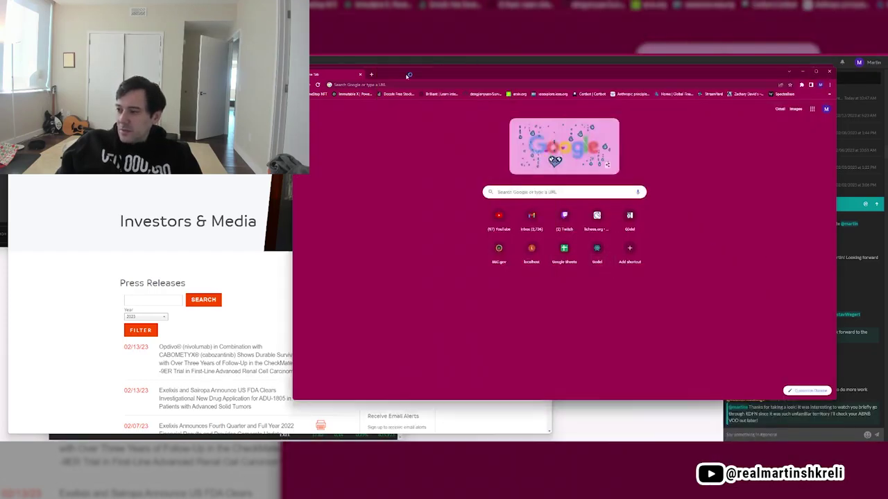
left_click(361, 74)
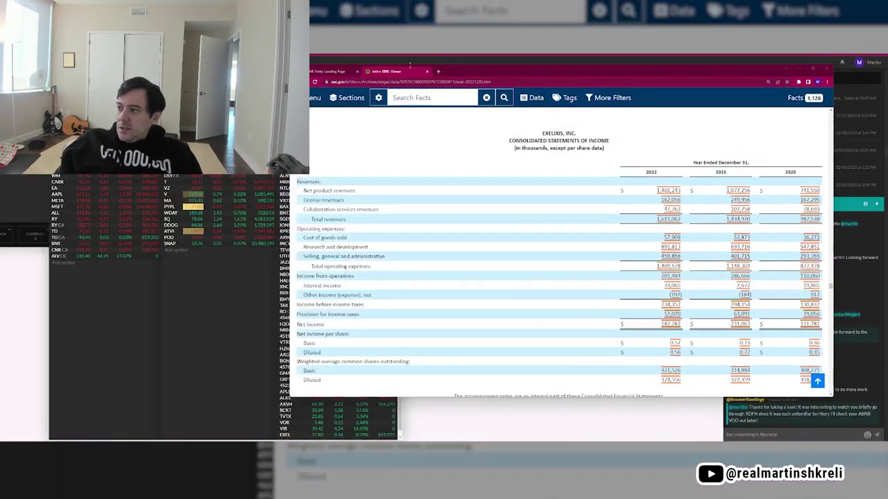